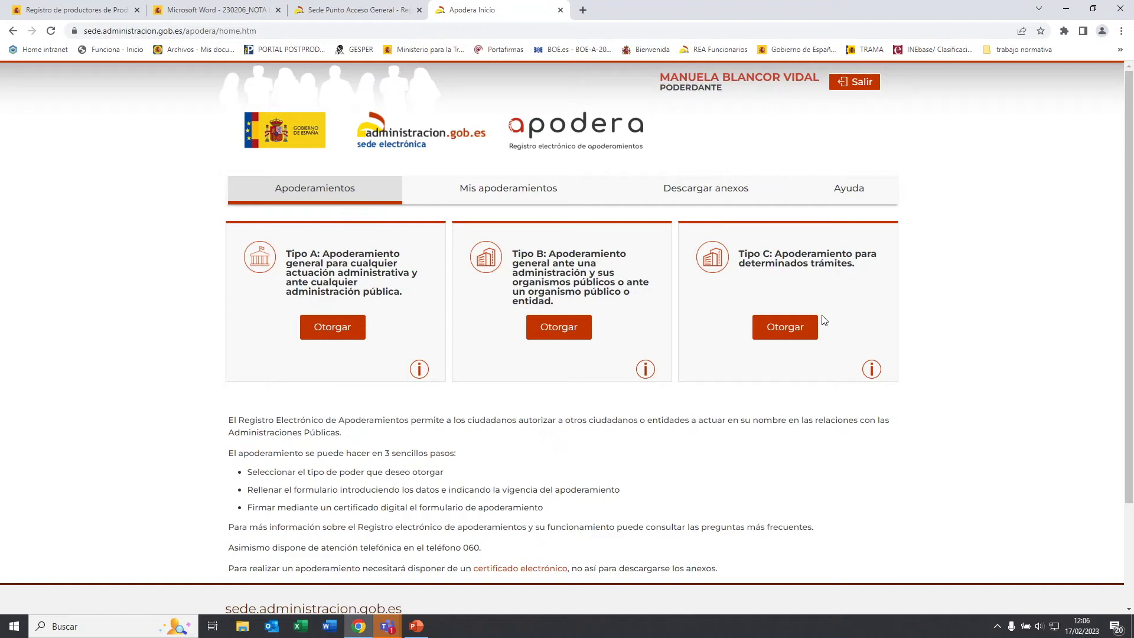
# Step: Start a Tipo C power of attorney under Administración General del Estado, Opción 1, for the Ministerio para la Transición Ecológica y el Reto Demográfico
pyautogui.click(784, 333)
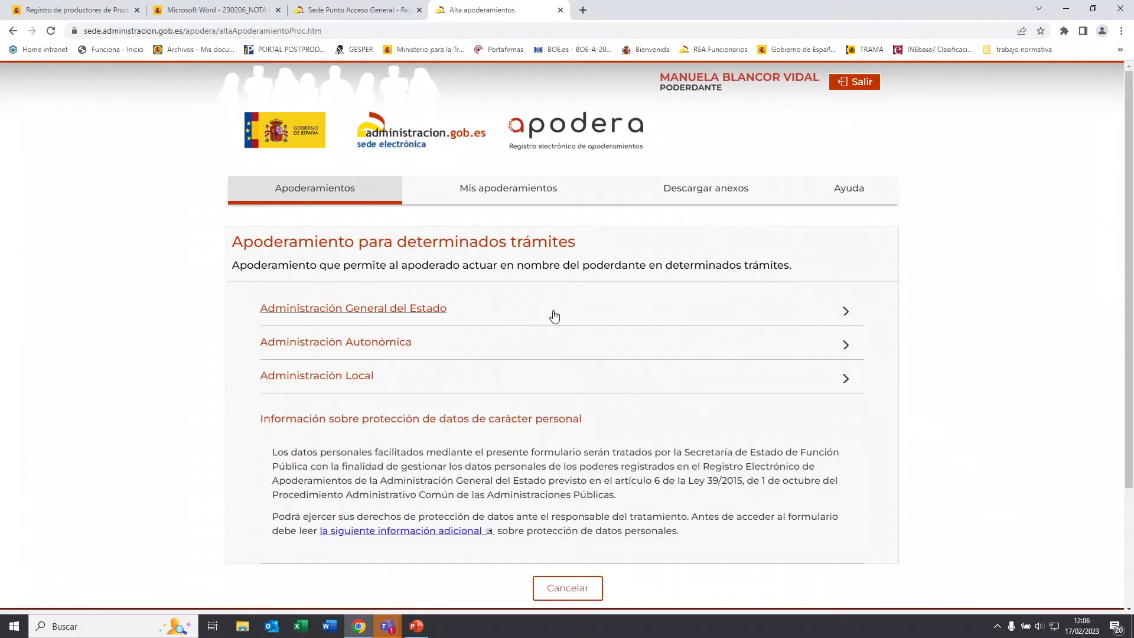
pyautogui.click(374, 311)
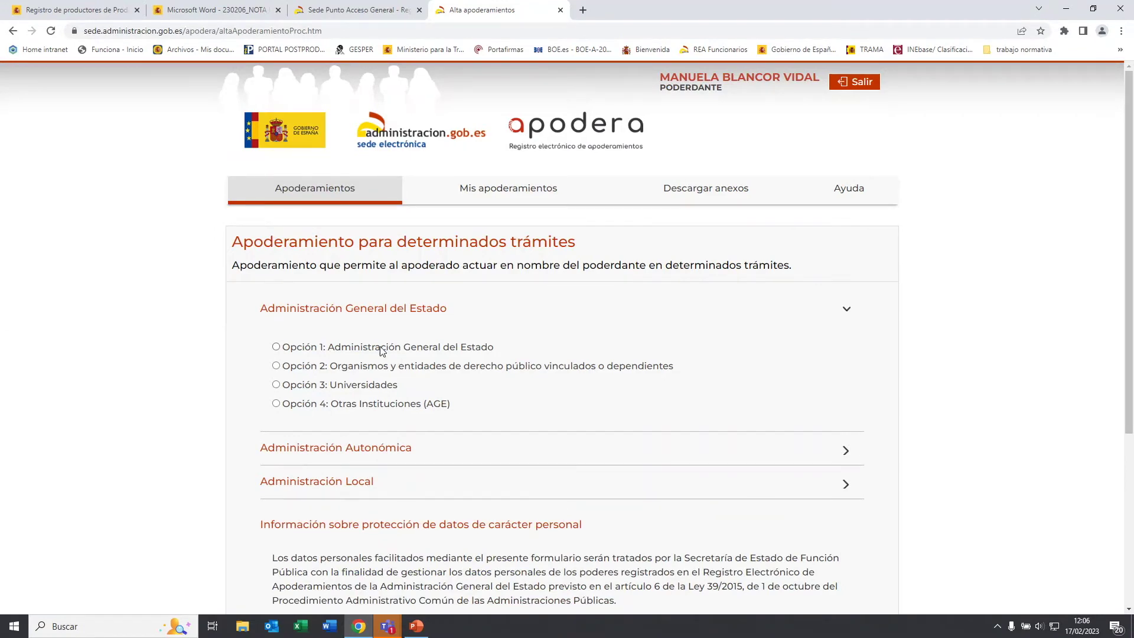
pyautogui.click(296, 351)
pyautogui.click(339, 387)
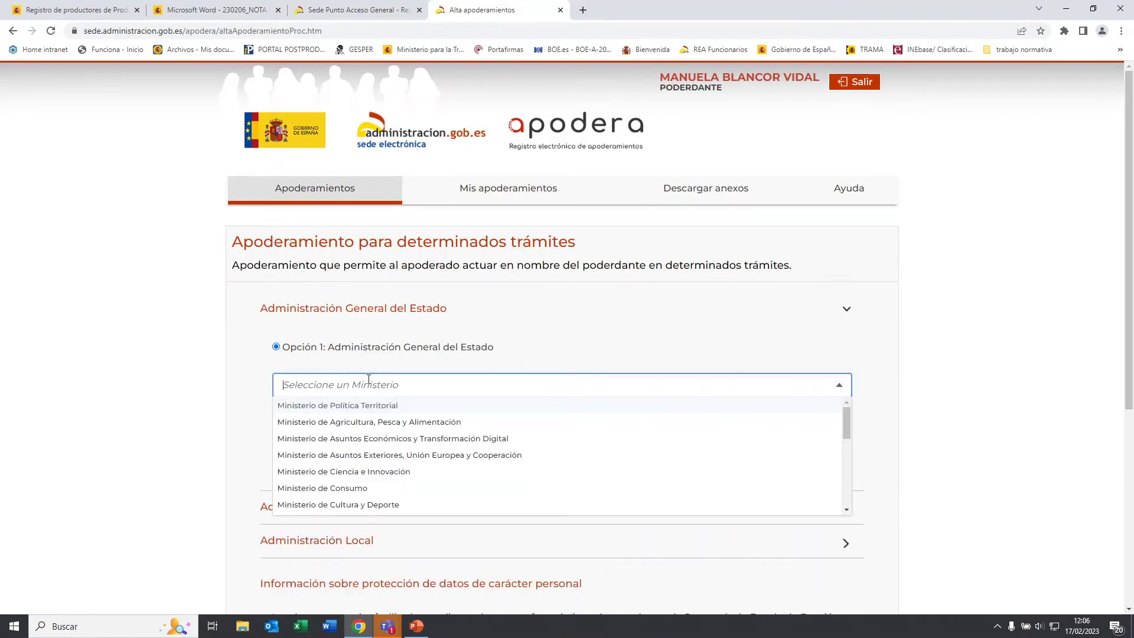
pyautogui.write('tran')
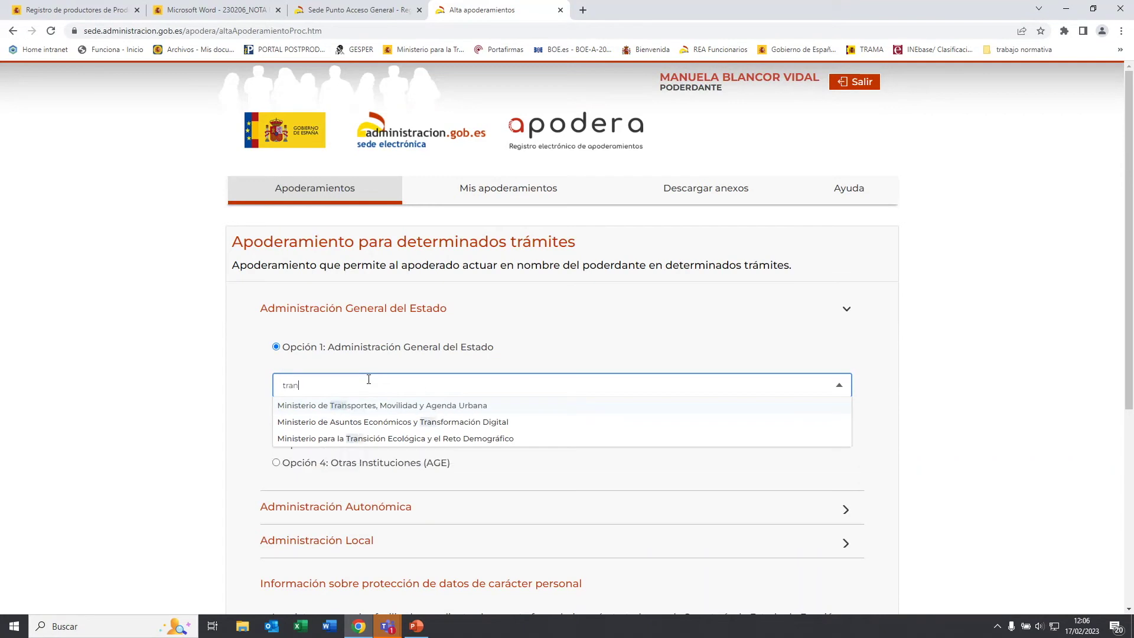
pyautogui.click(407, 438)
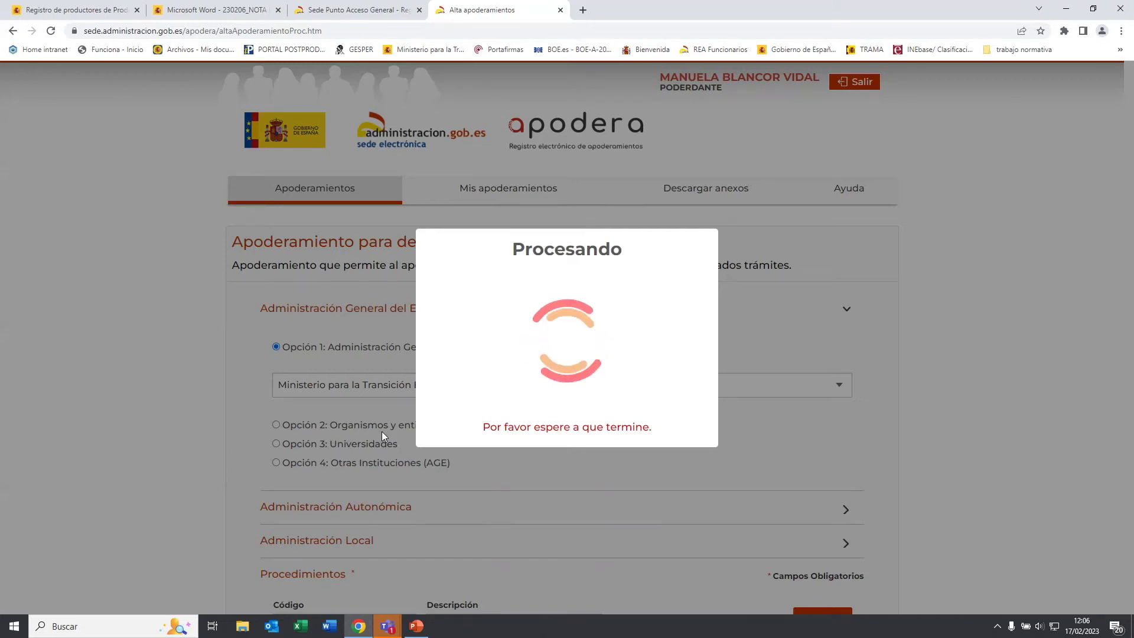
# Step: Search the procedures by the description "inscripción" and select "Inscripción en el registro de productores de producto"
pyautogui.scroll(-5, 380, 431)
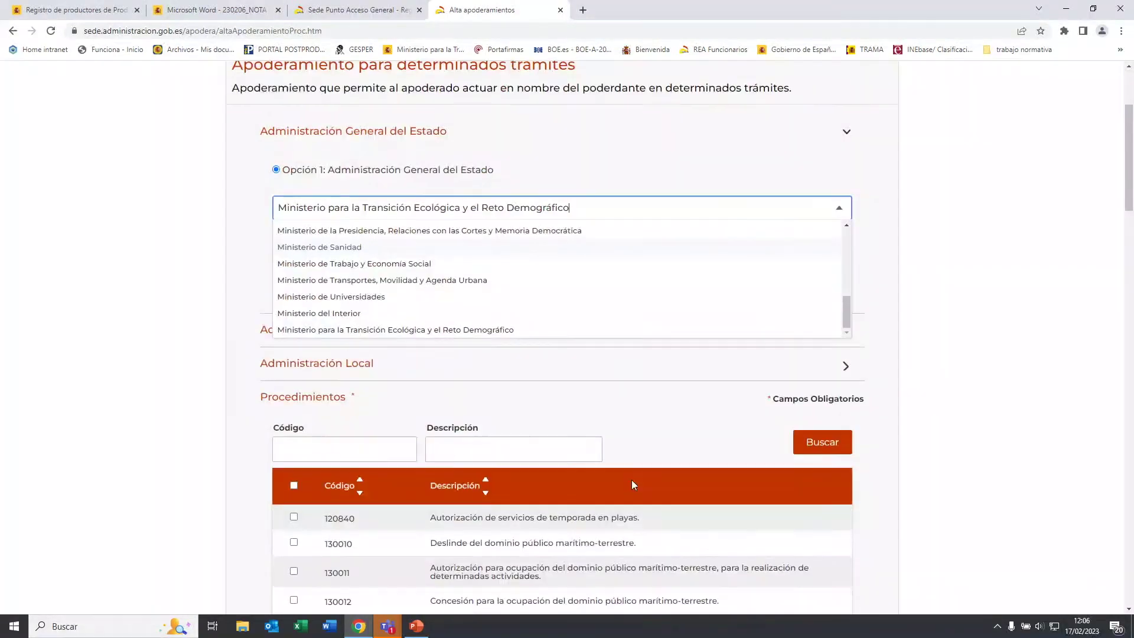
pyautogui.scroll(-1, 614, 485)
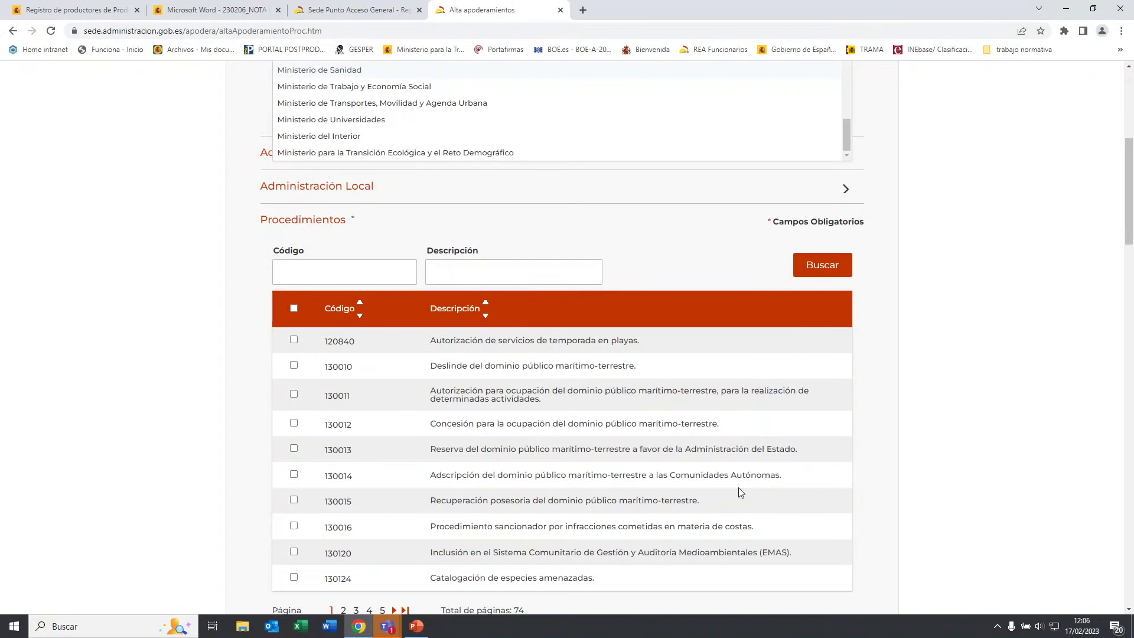
pyautogui.scroll(-1, 348, 215)
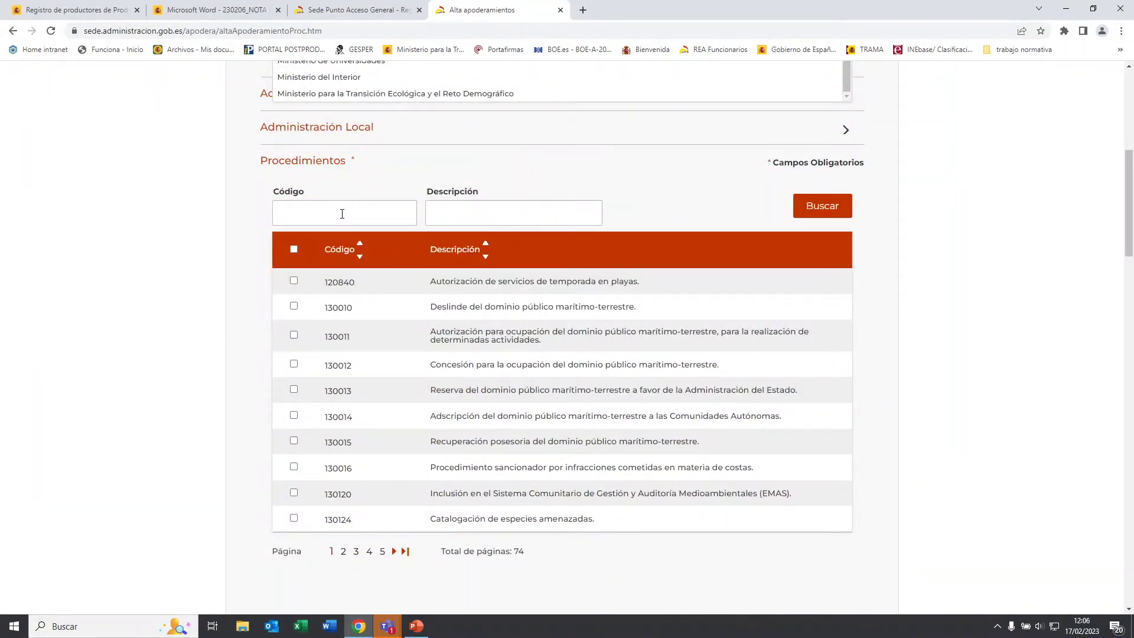
pyautogui.click(460, 213)
pyautogui.write('in')
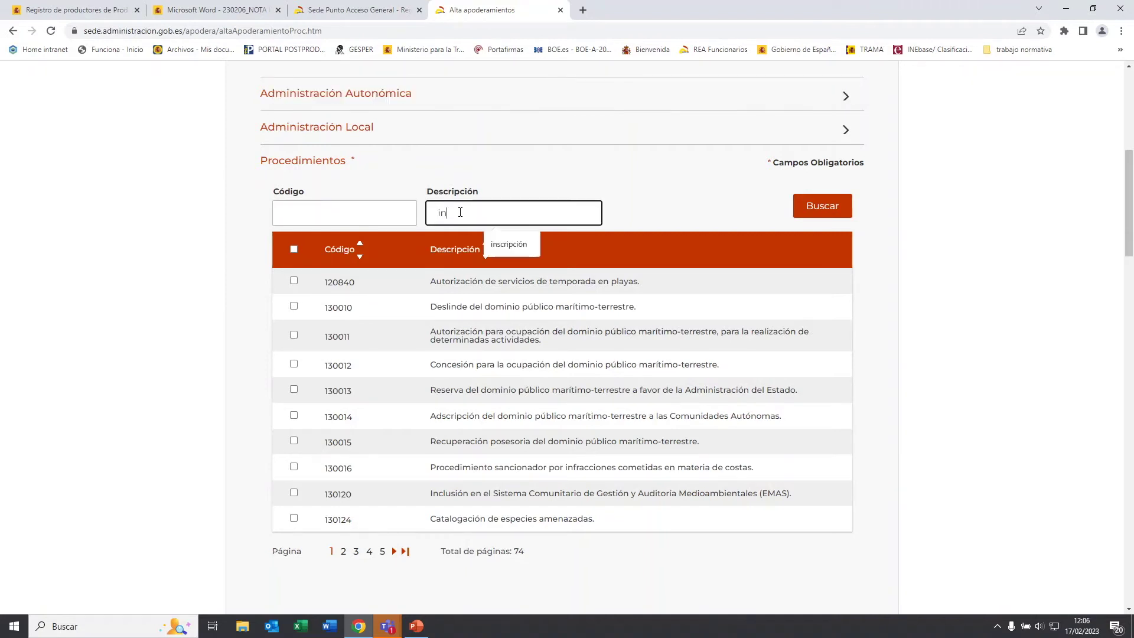
pyautogui.write('scripción')
pyautogui.click(508, 244)
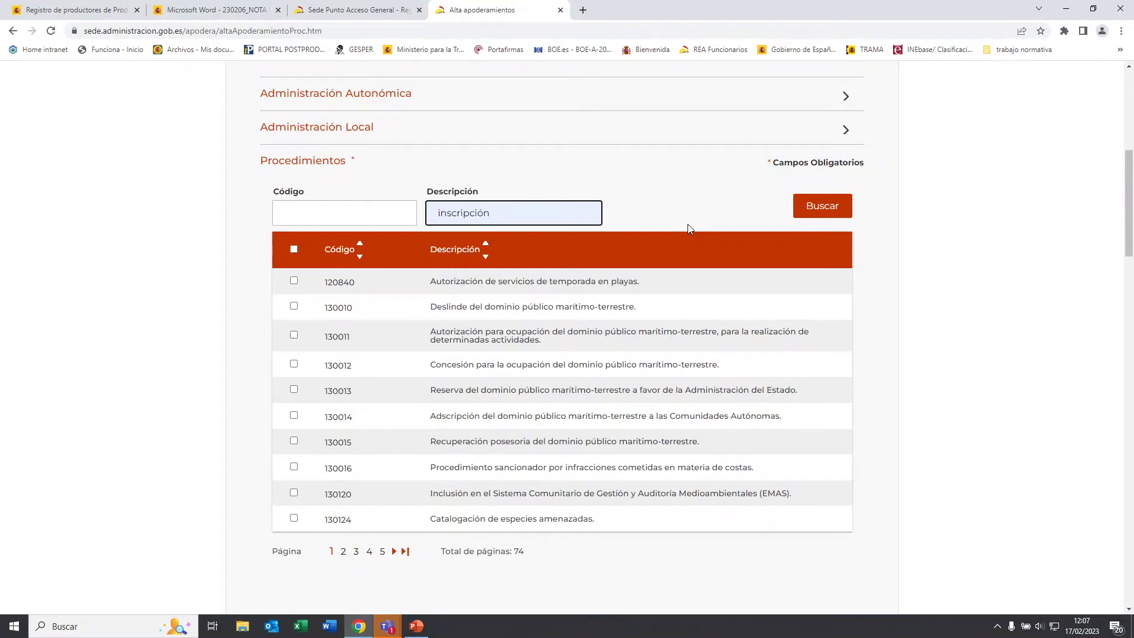
pyautogui.click(811, 211)
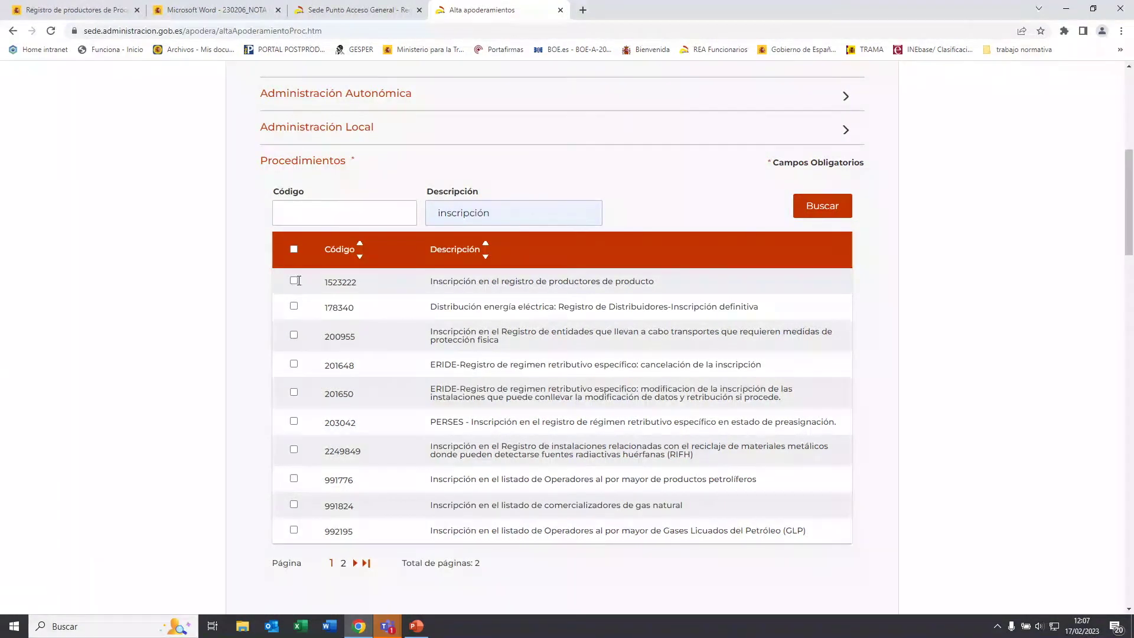
pyautogui.moveTo(430, 281); pyautogui.dragTo(657, 282)
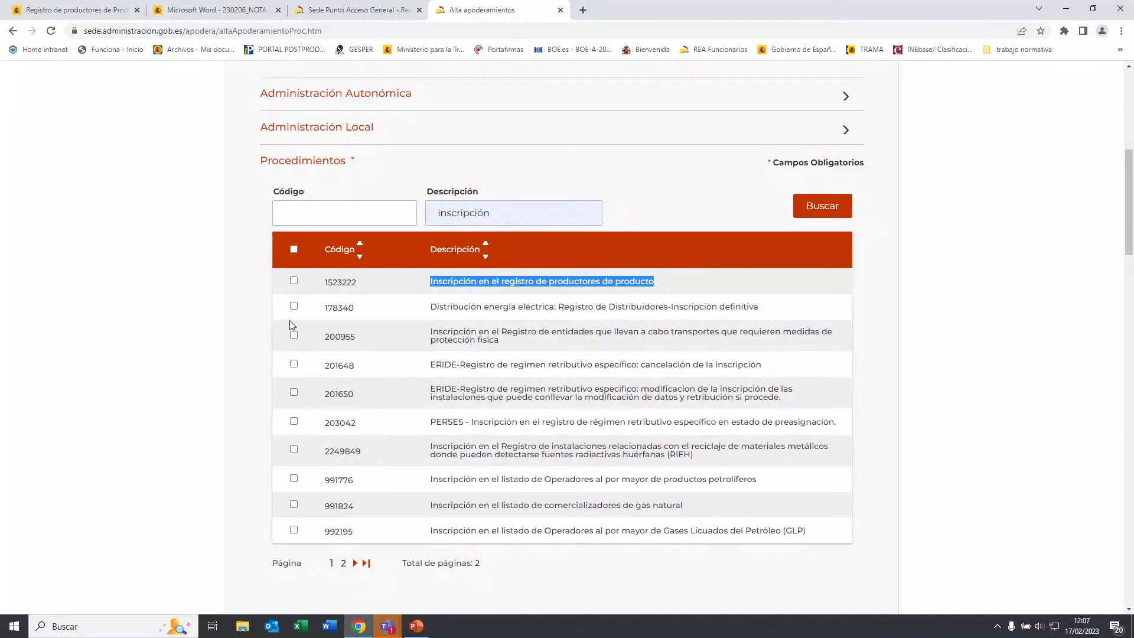
pyautogui.click(294, 280)
# Step: Fill in the street name of the grantor's address under Datos del poderdante
pyautogui.scroll(-3, 429, 461)
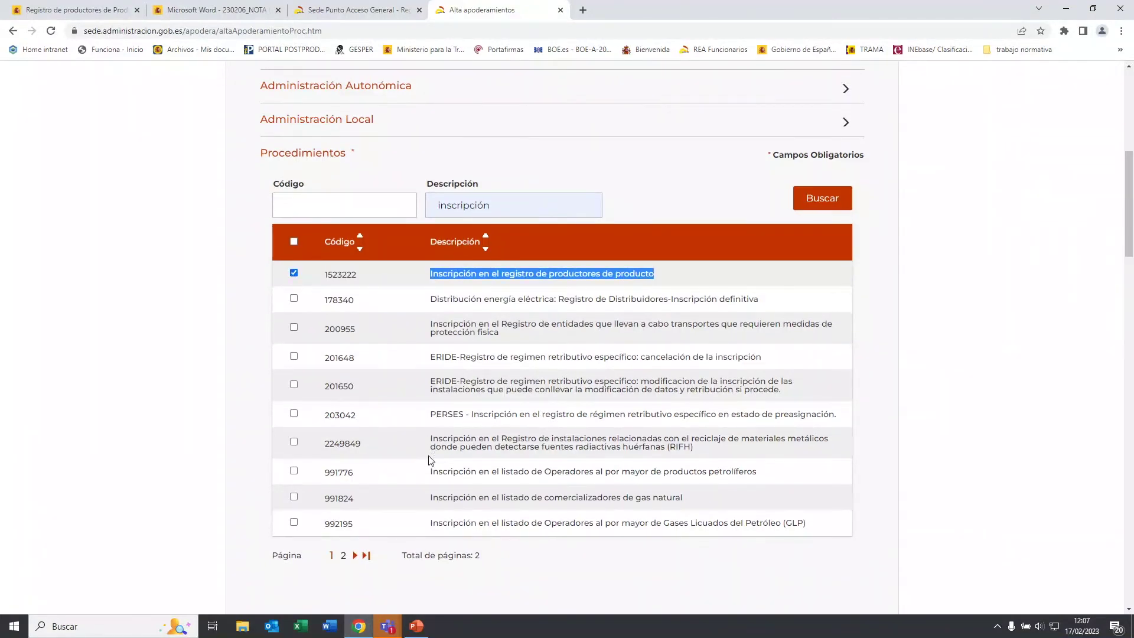
pyautogui.scroll(-4, 383, 353)
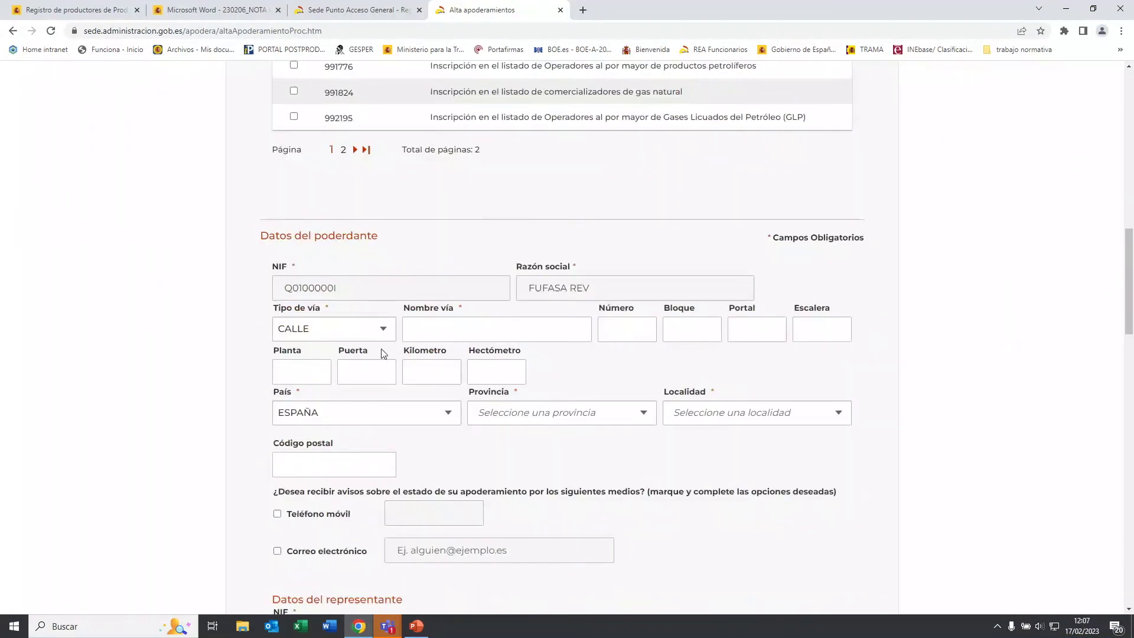
pyautogui.scroll(-1, 348, 301)
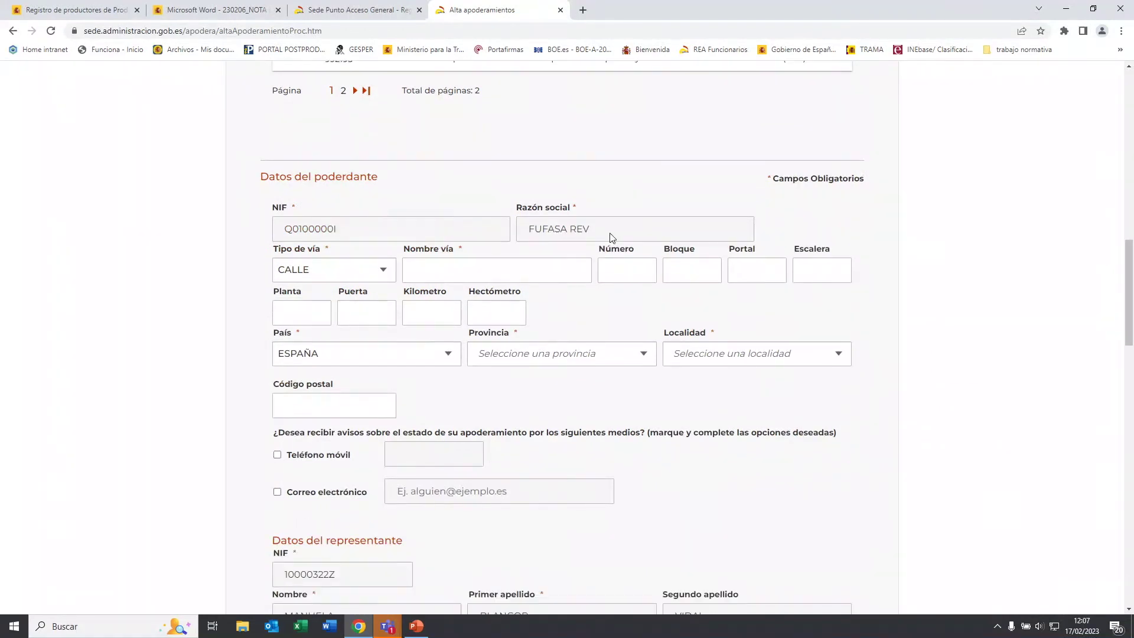
pyautogui.click(488, 273)
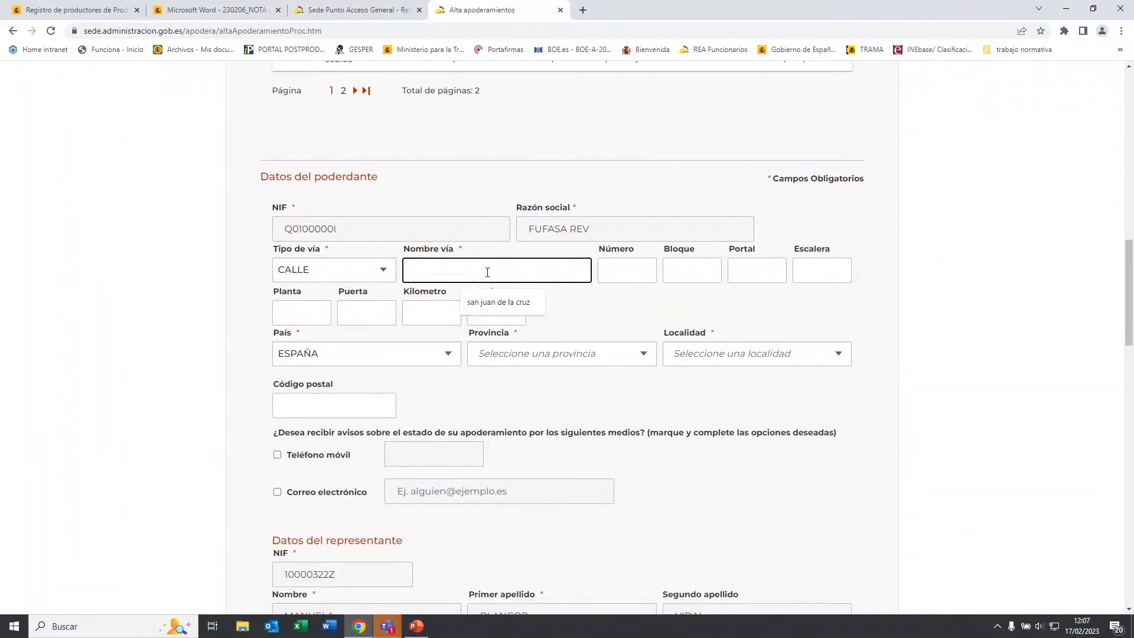
pyautogui.click(502, 303)
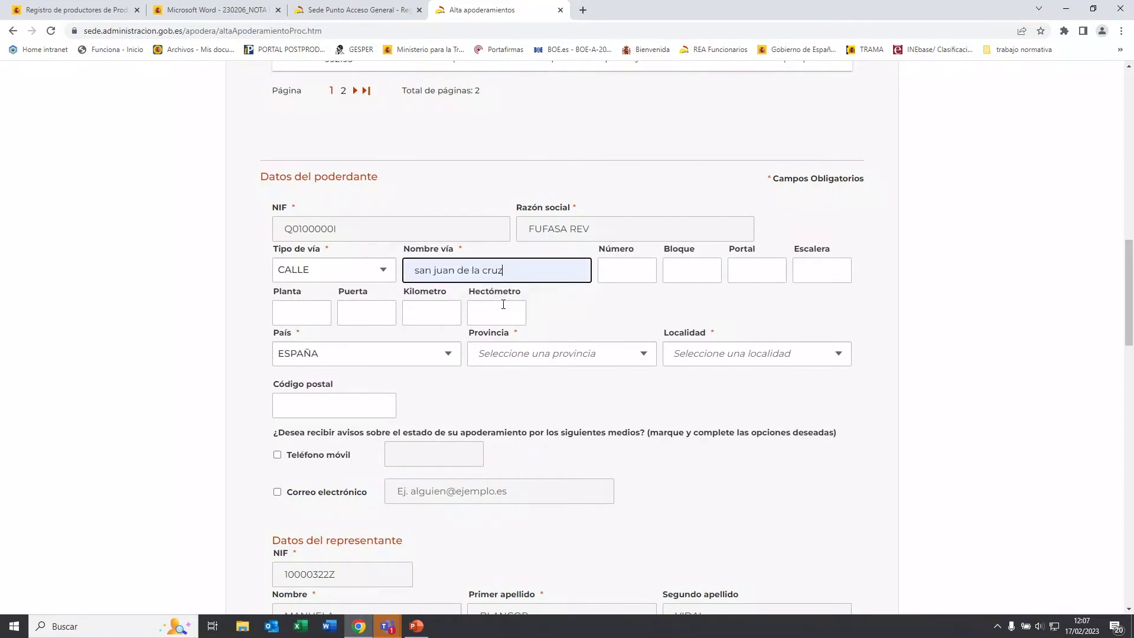
# Step: Set both the province and the locality of the grantor's address to Madrid
pyautogui.scroll(-1, 512, 341)
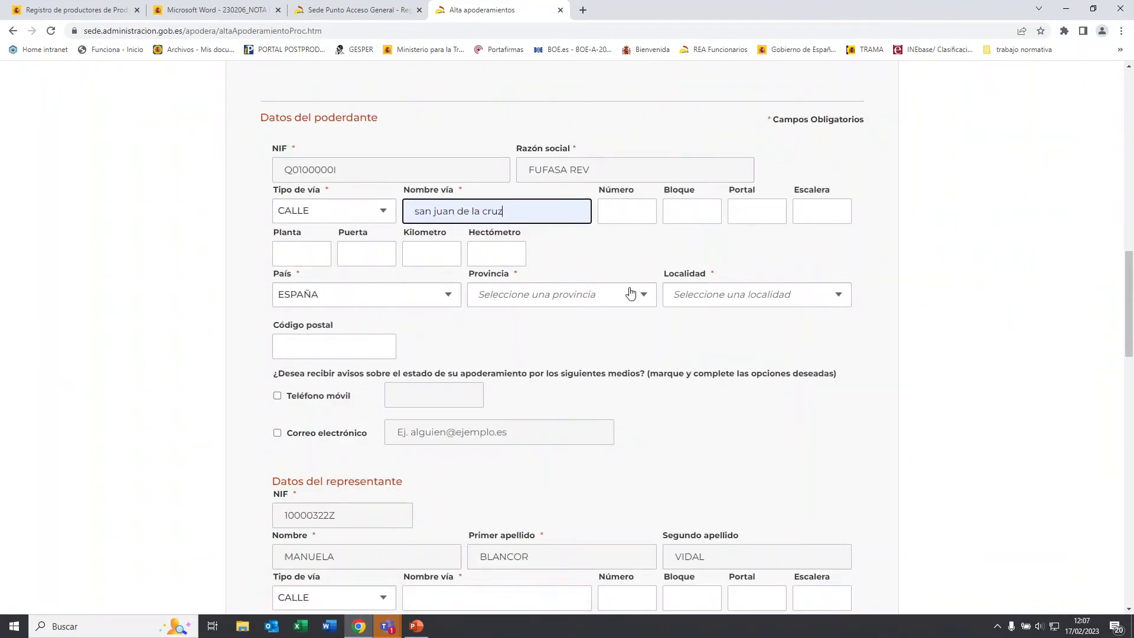
pyautogui.click(561, 294)
pyautogui.scroll(-5, 597, 388)
pyautogui.write('m')
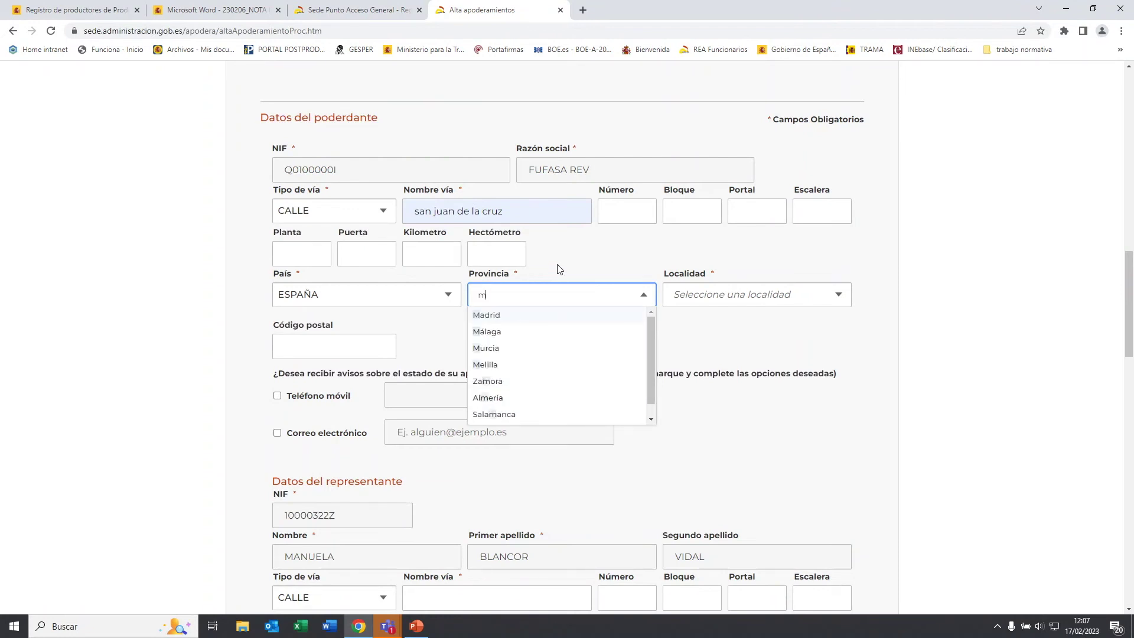
pyautogui.click(537, 319)
pyautogui.click(767, 297)
pyautogui.write('ma')
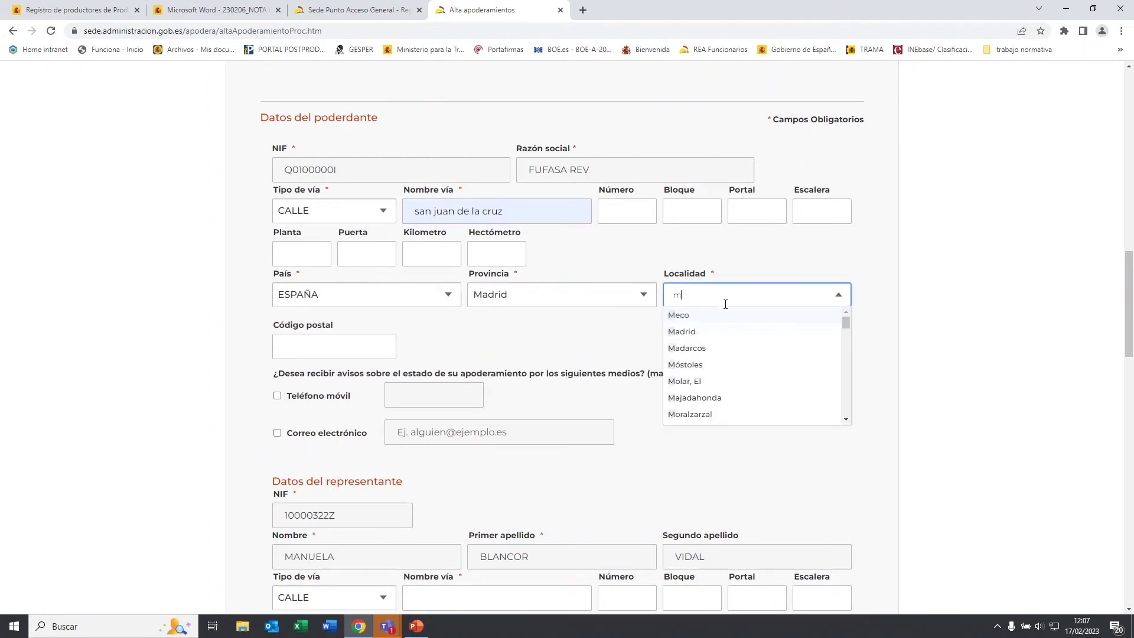
pyautogui.click(724, 329)
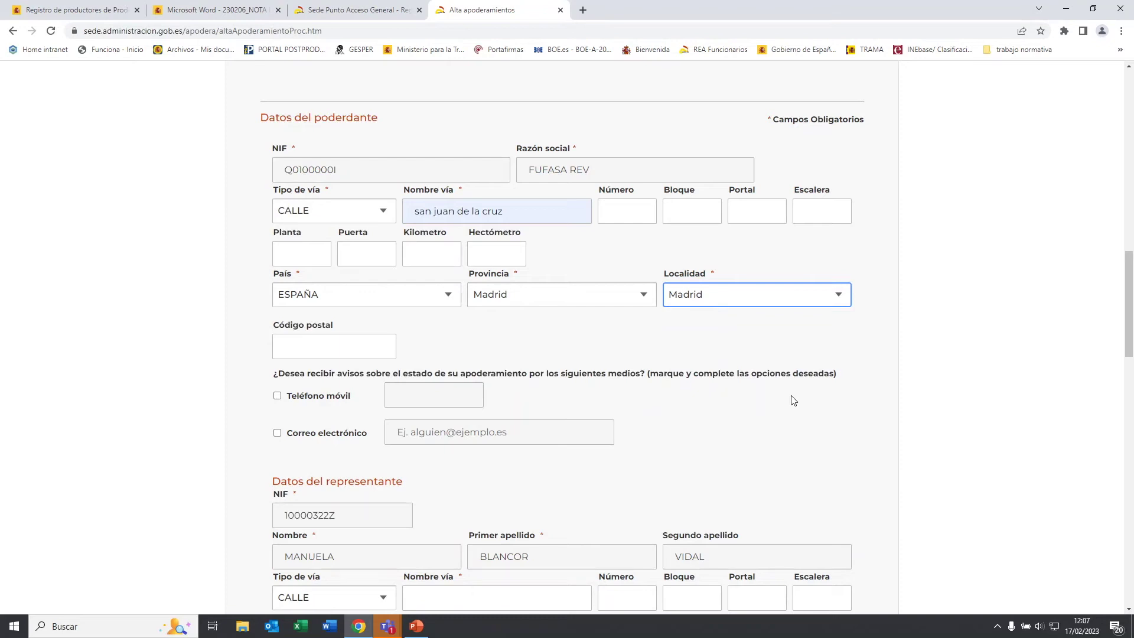
# Step: Fill in the street name of the representative's address under Datos del representante
pyautogui.scroll(-1, 527, 301)
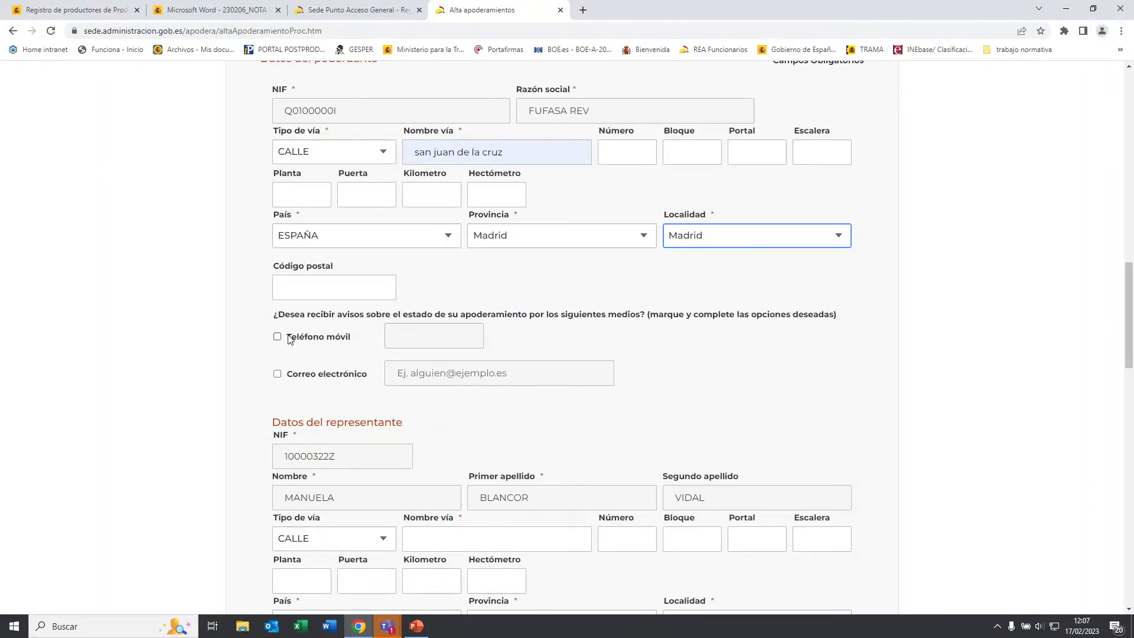
pyautogui.scroll(-2, 396, 396)
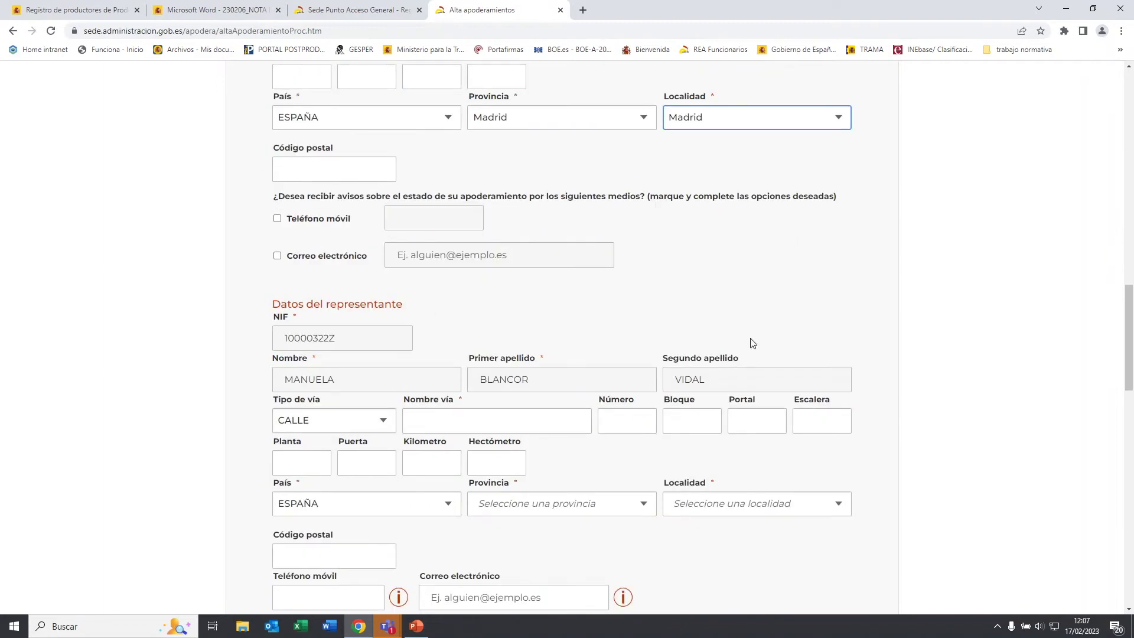
pyautogui.scroll(-2, 569, 346)
pyautogui.click(496, 303)
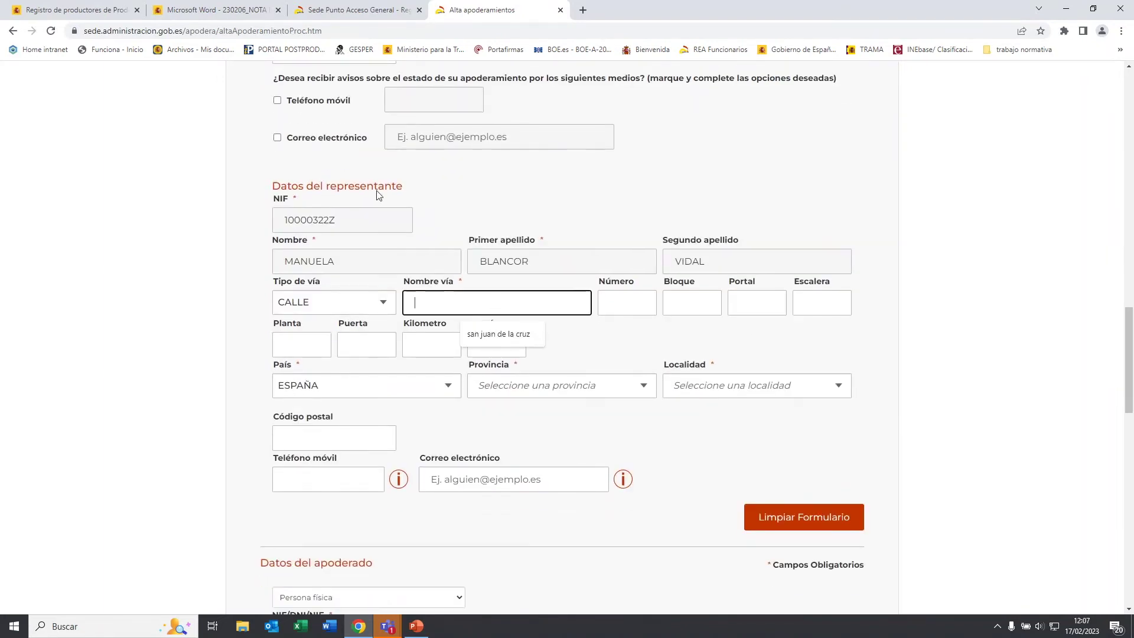
pyautogui.scroll(4, 378, 195)
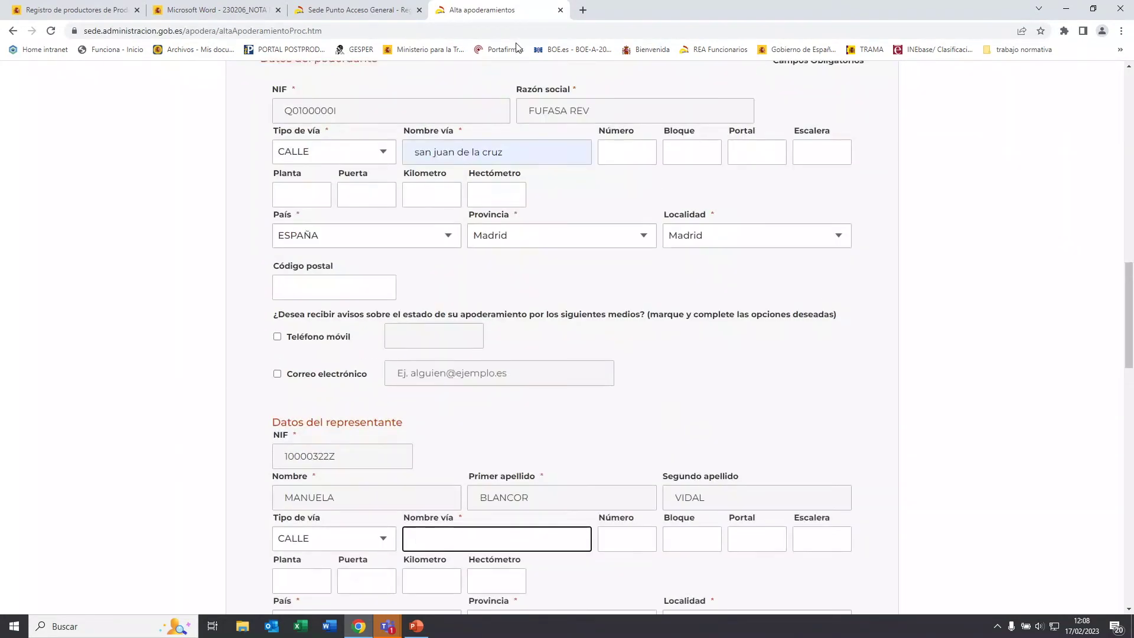
pyautogui.scroll(-2, 572, 308)
pyautogui.write('s')
pyautogui.click(517, 448)
# Step: Set both the province and the locality of the representative's address to Madrid
pyautogui.click(549, 503)
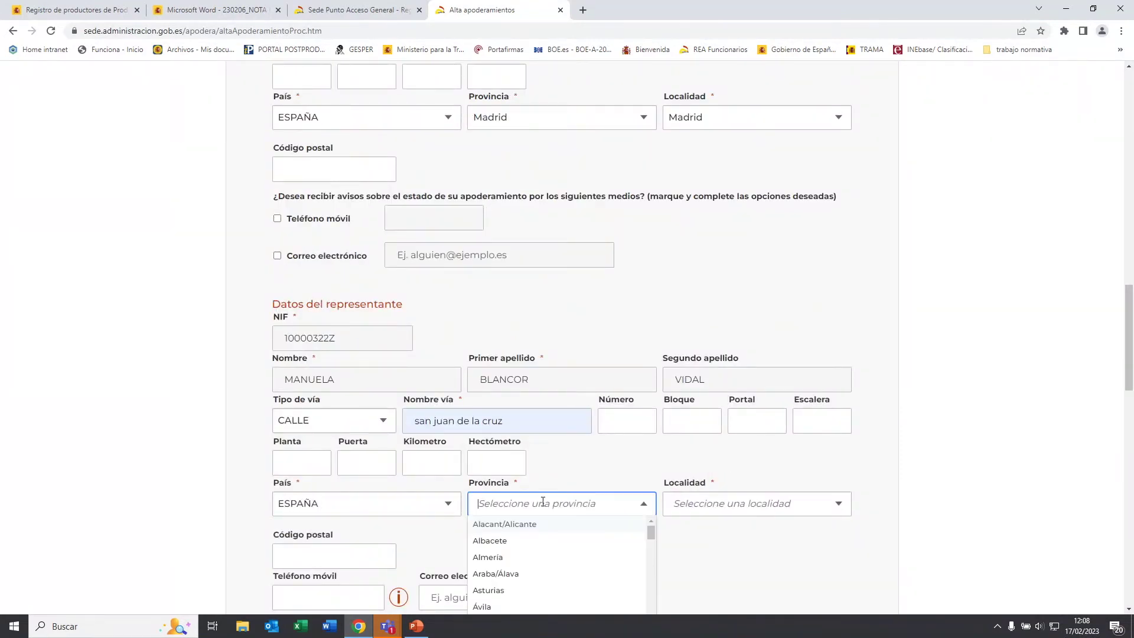
pyautogui.scroll(-3, 556, 514)
pyautogui.scroll(-5, 526, 414)
pyautogui.scroll(-3, 527, 406)
pyautogui.click(508, 371)
pyautogui.click(701, 331)
pyautogui.scroll(-18, 722, 384)
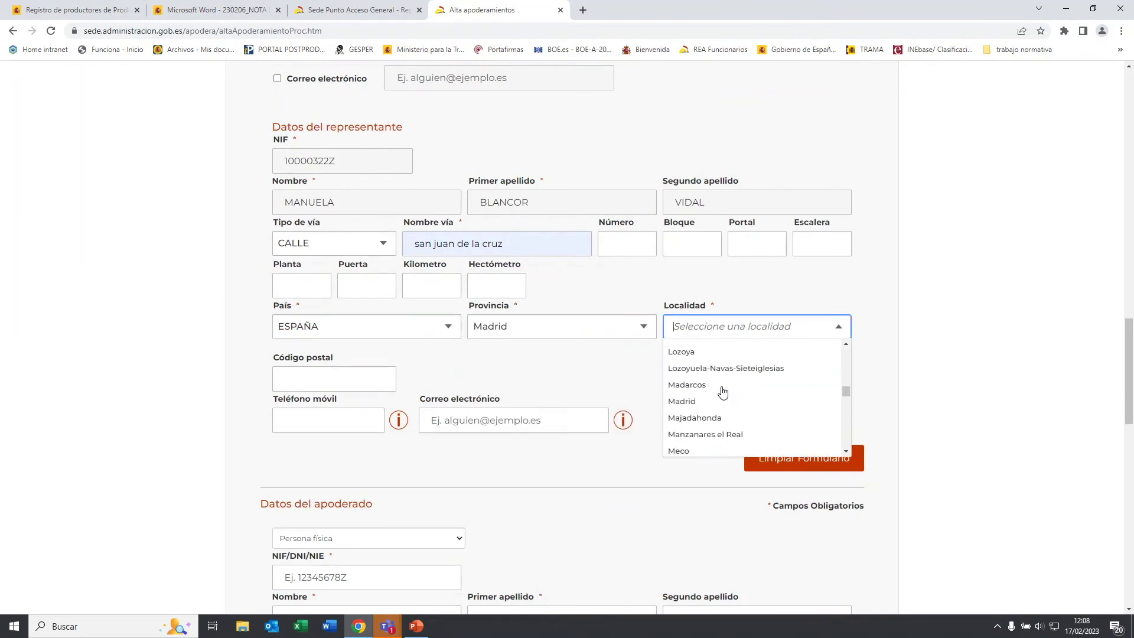
pyautogui.click(721, 398)
# Step: Enter the authorised person's identity number in the NIF/DNI/NIE field under Datos del apoderado, keeping Persona física
pyautogui.scroll(-5, 526, 417)
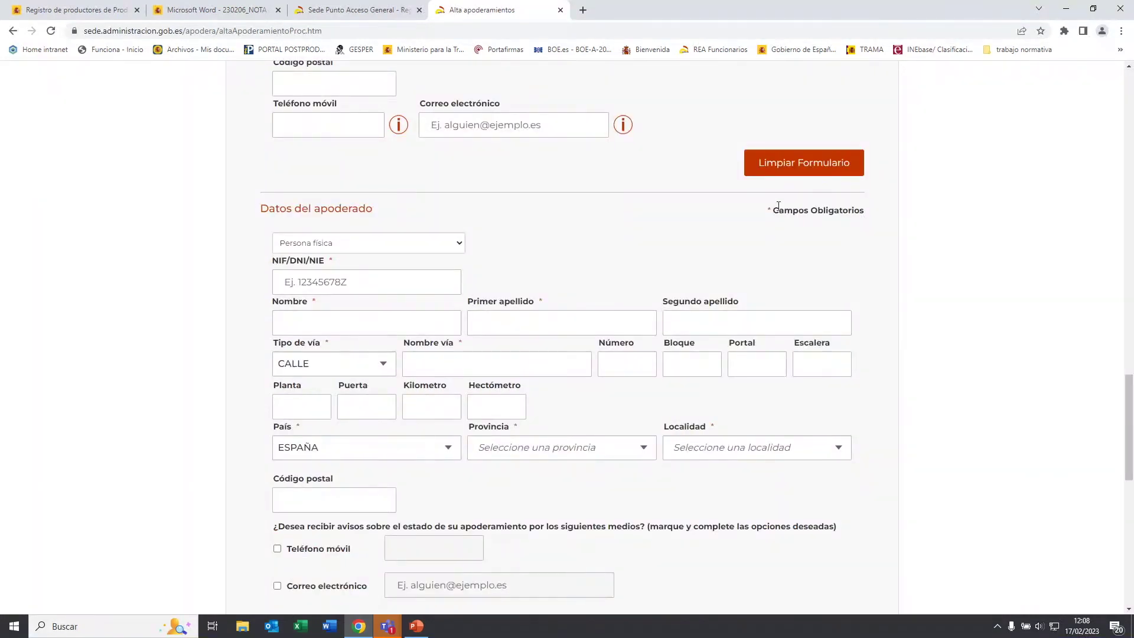
pyautogui.scroll(15, 405, 259)
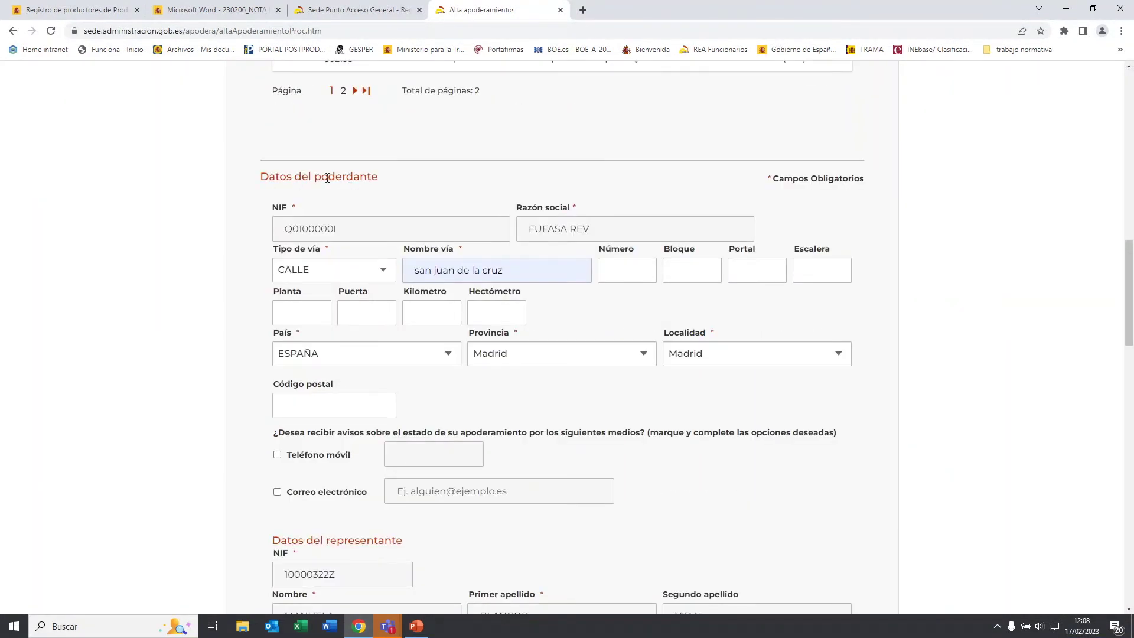
pyautogui.scroll(-14, 395, 200)
pyautogui.moveTo(260, 208); pyautogui.dragTo(373, 209)
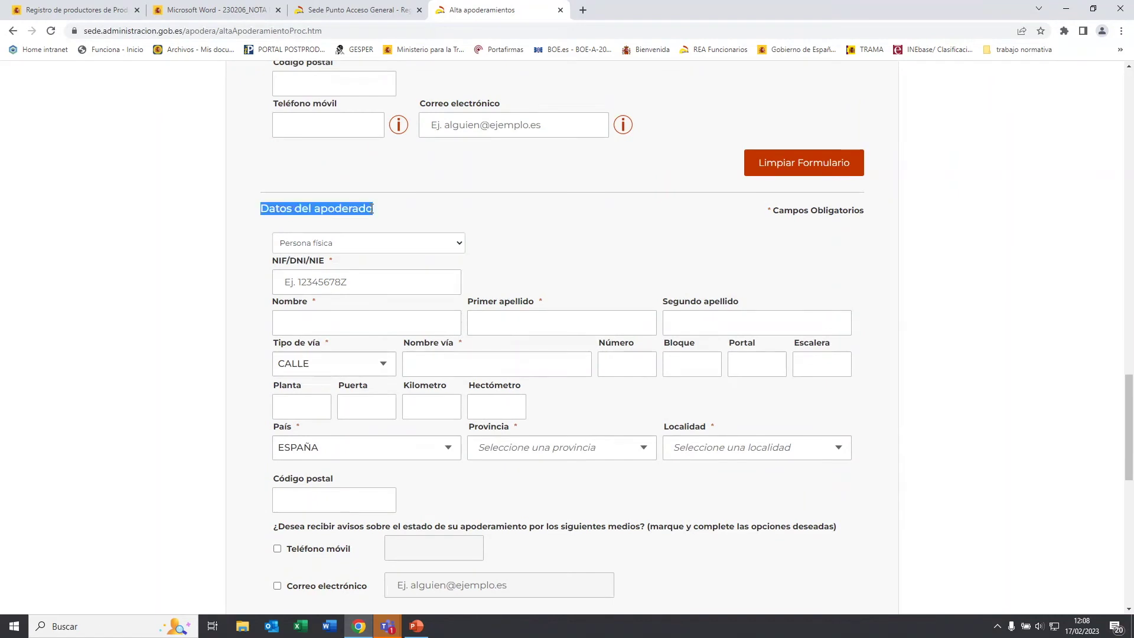
pyautogui.click(519, 258)
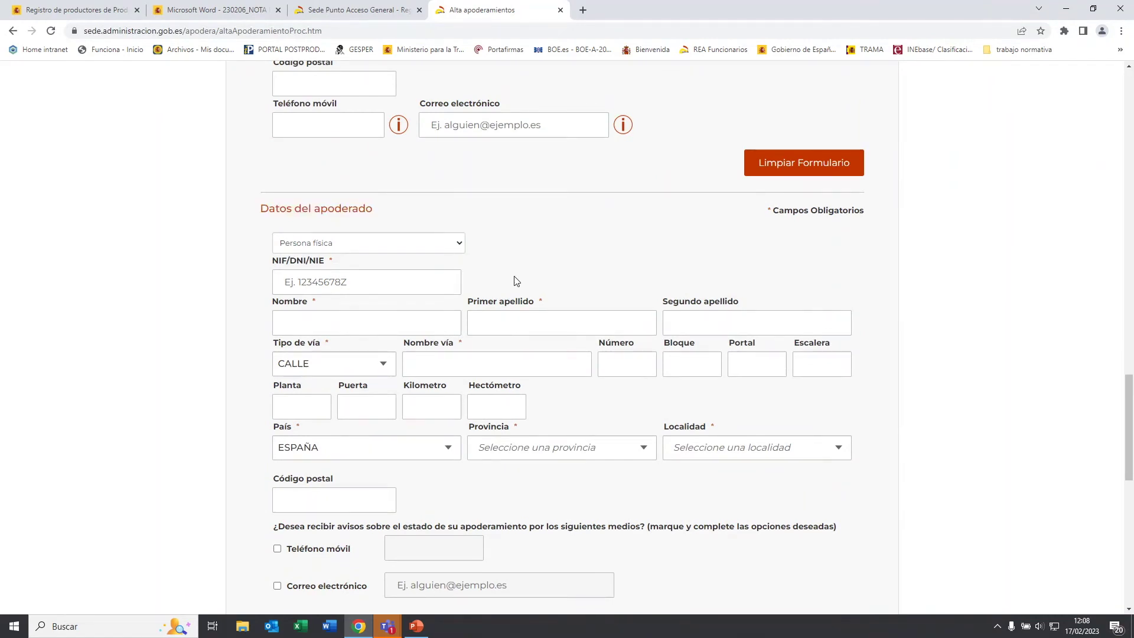
pyautogui.click(412, 283)
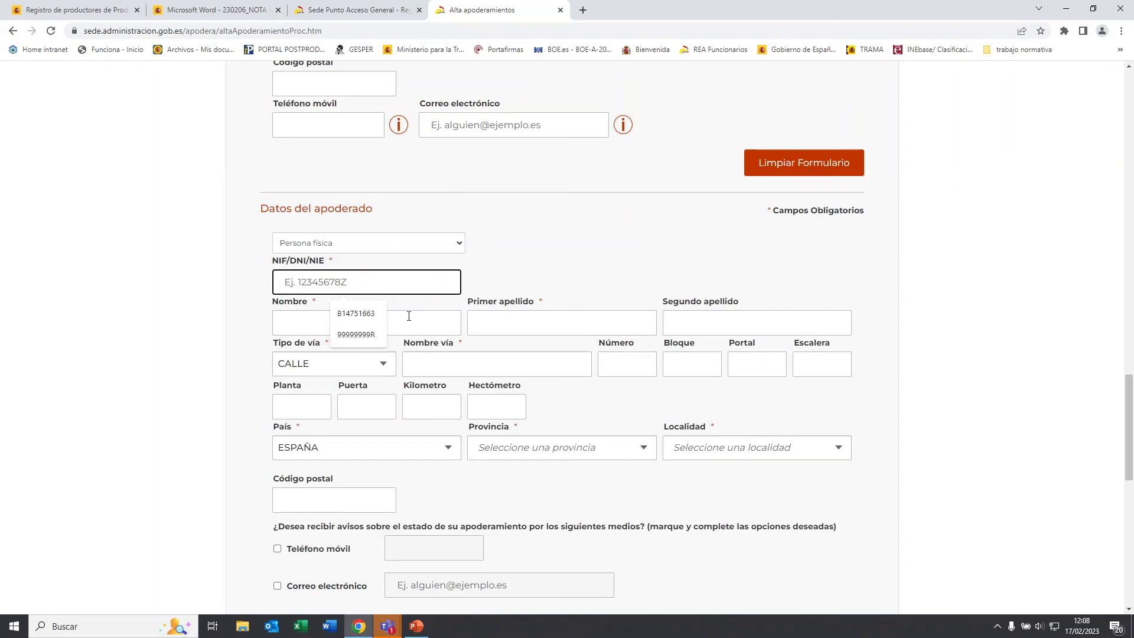
pyautogui.write('99999999R')
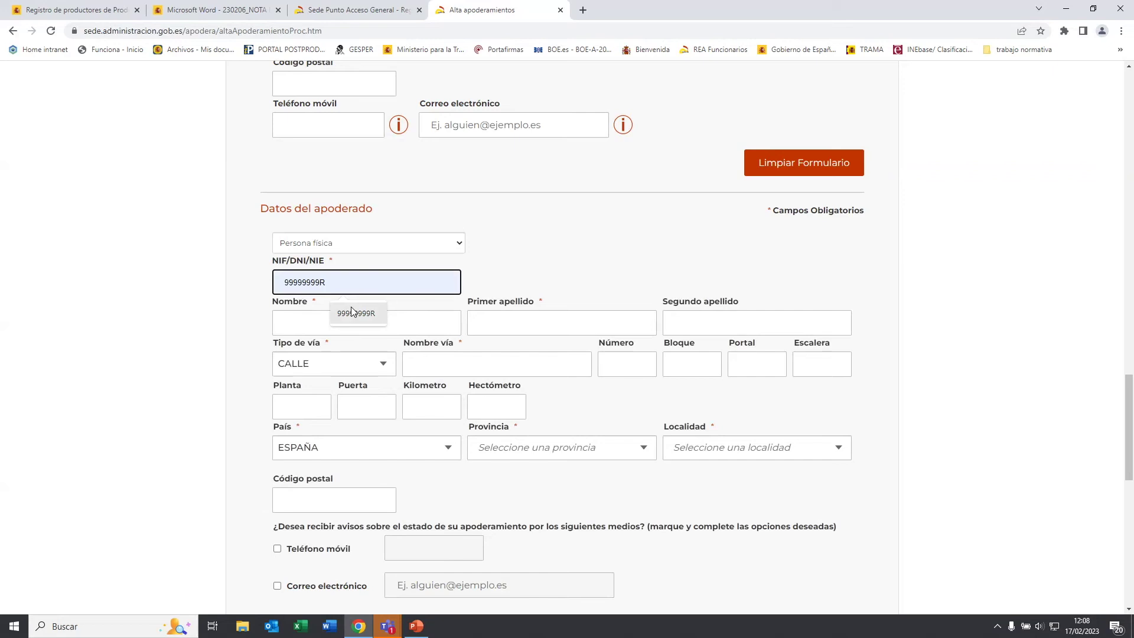
pyautogui.click(345, 312)
# Step: Fill in the authorised person's first name and first surname under Datos del apoderado
pyautogui.click(353, 319)
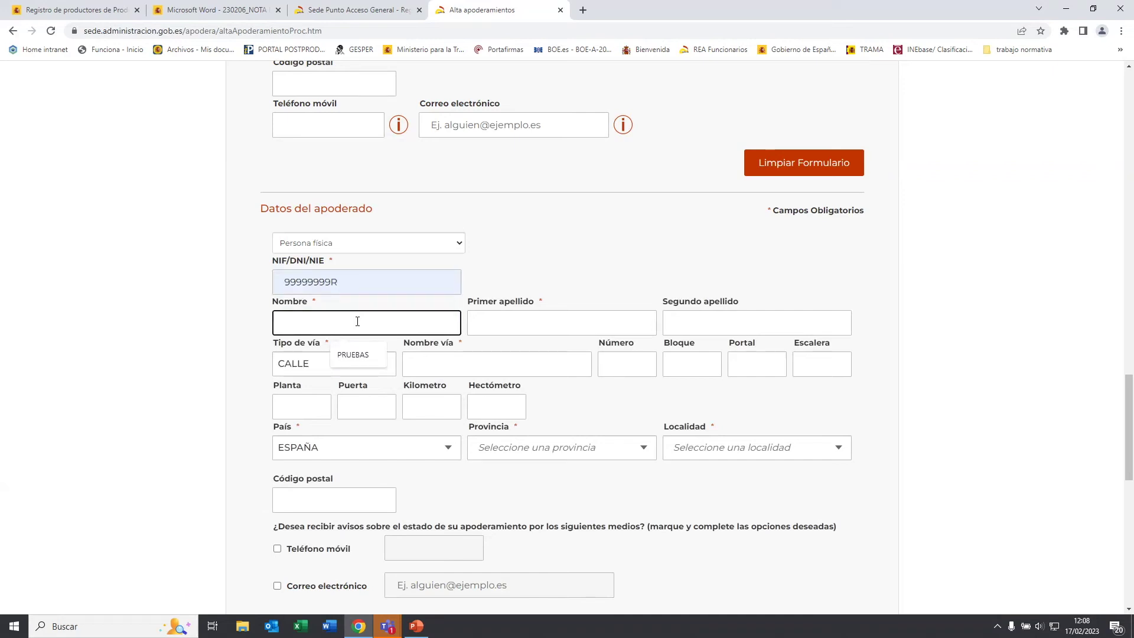
pyautogui.write('PRUEBAS')
pyautogui.press('Tab')
pyautogui.write('EIDAS')
# Step: Fill in the street name of the authorised person's address under Datos del apoderado
pyautogui.click(481, 355)
pyautogui.press('Down')
pyautogui.press('Return')
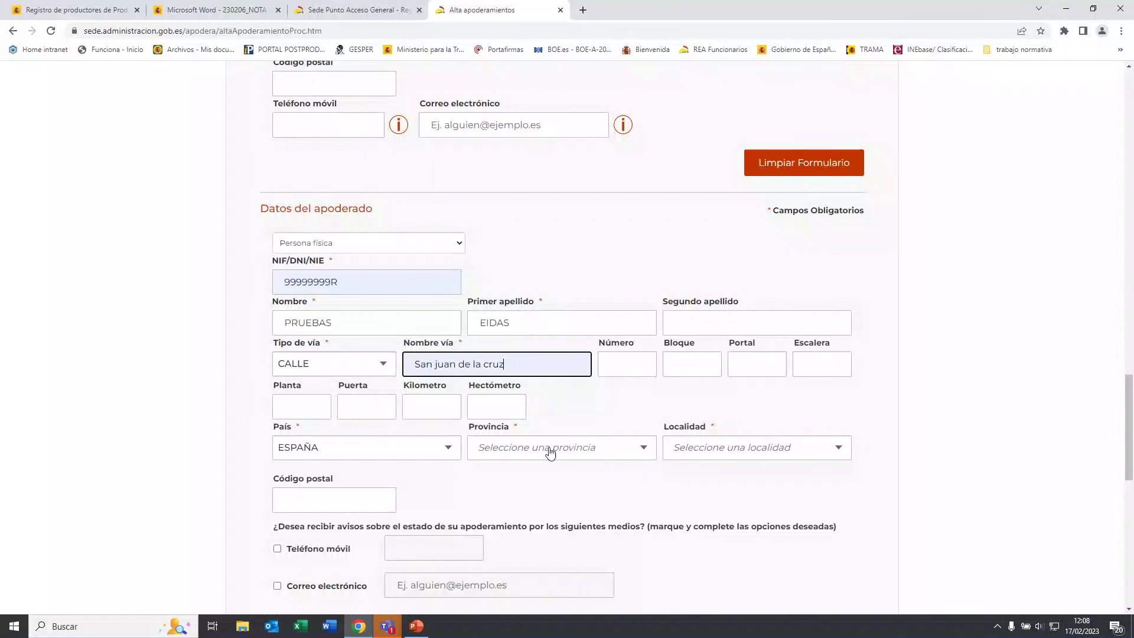
# Step: Set both the province and the locality of the authorised person's address to Madrid
pyautogui.click(550, 451)
pyautogui.scroll(-6, 508, 494)
pyautogui.click(509, 496)
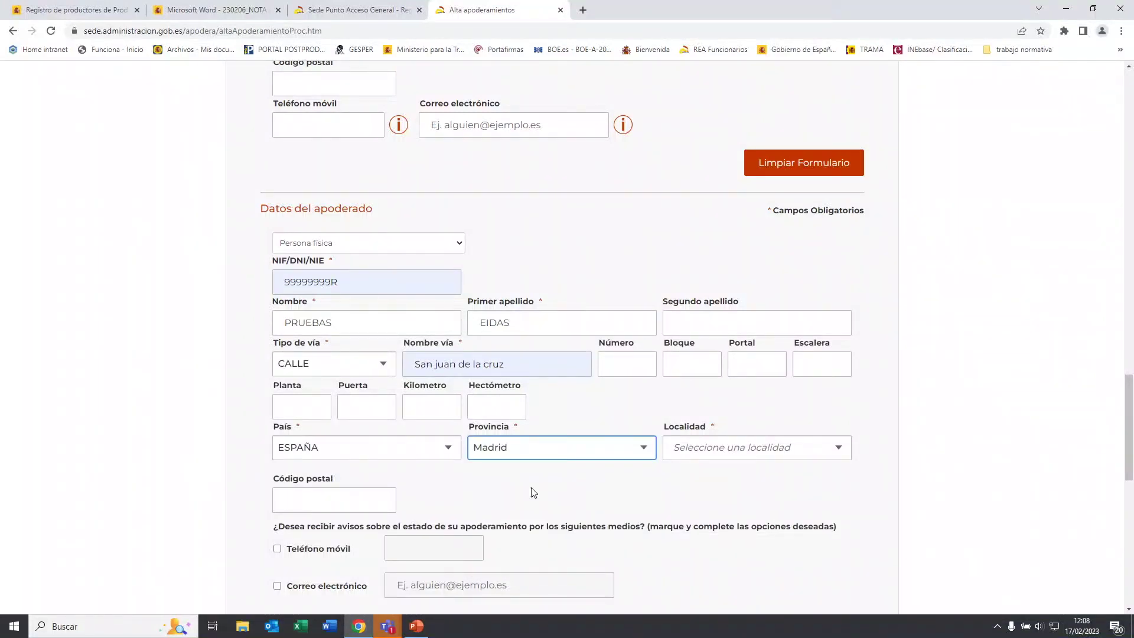
pyautogui.click(730, 453)
pyautogui.scroll(-10, 732, 502)
pyautogui.scroll(-10, 732, 505)
pyautogui.click(707, 518)
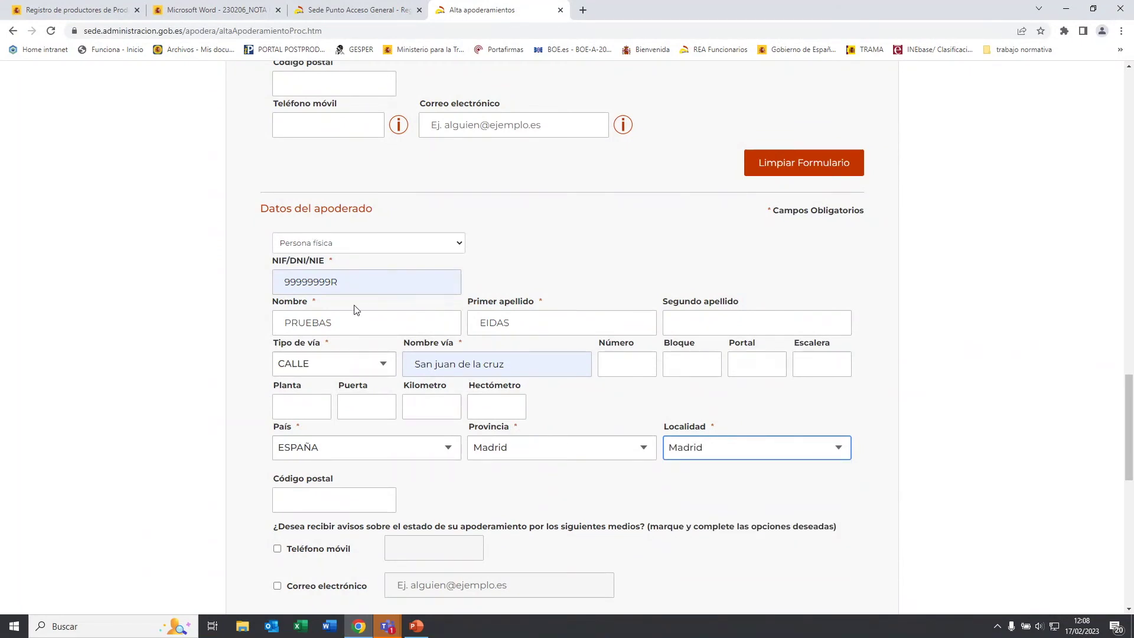
# Step: Set the start date of the power of attorney's validity period to 17/02/2023
pyautogui.scroll(-3, 356, 310)
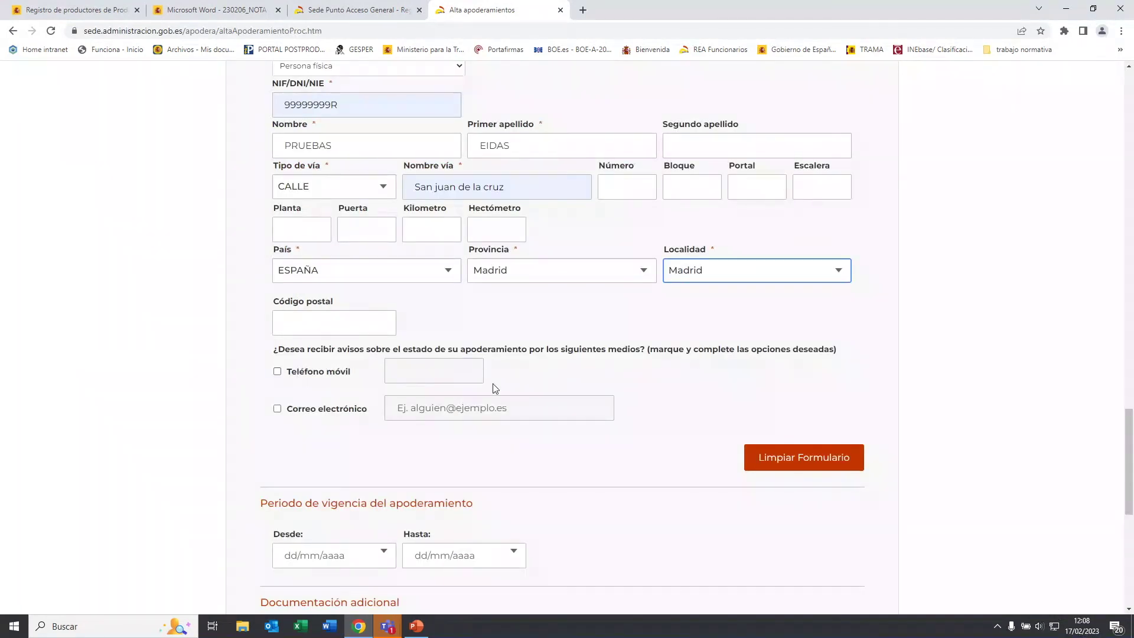
pyautogui.scroll(-3, 495, 388)
pyautogui.moveTo(268, 335); pyautogui.dragTo(494, 346)
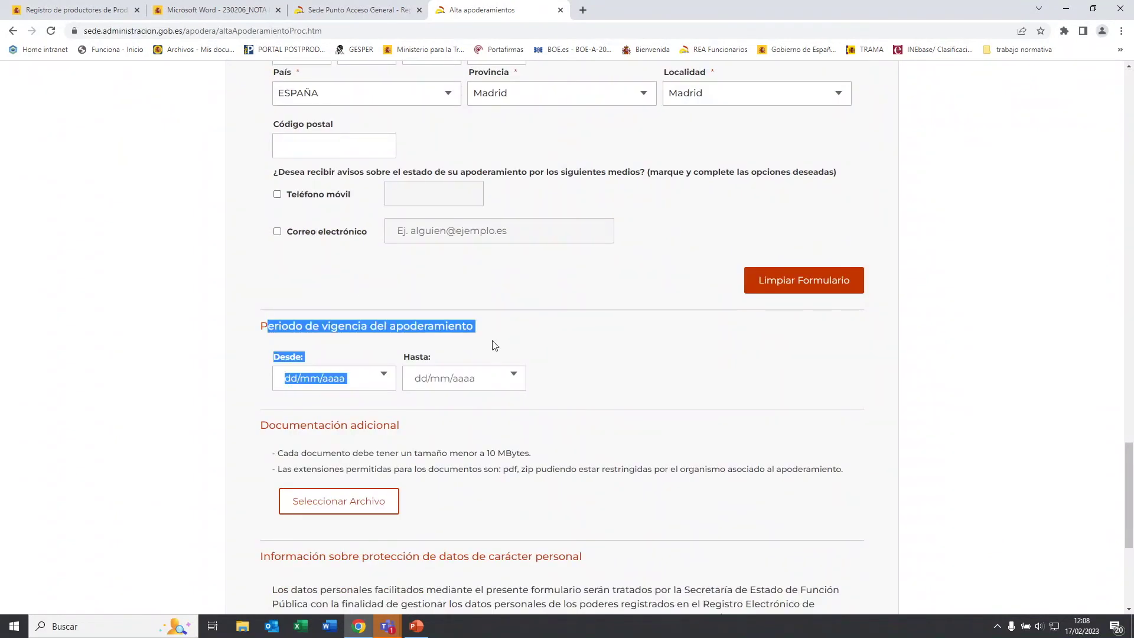
pyautogui.click(493, 341)
pyautogui.click(374, 382)
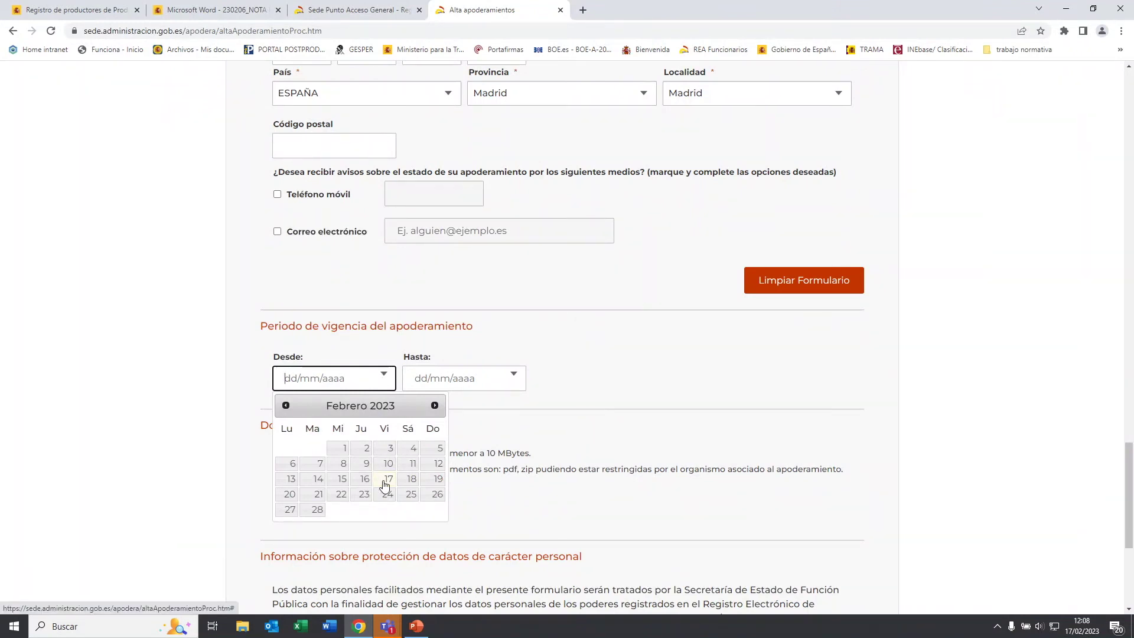
pyautogui.click(385, 482)
# Step: Set the end date of the power of attorney's validity period to 21/07/2023
pyautogui.click(455, 378)
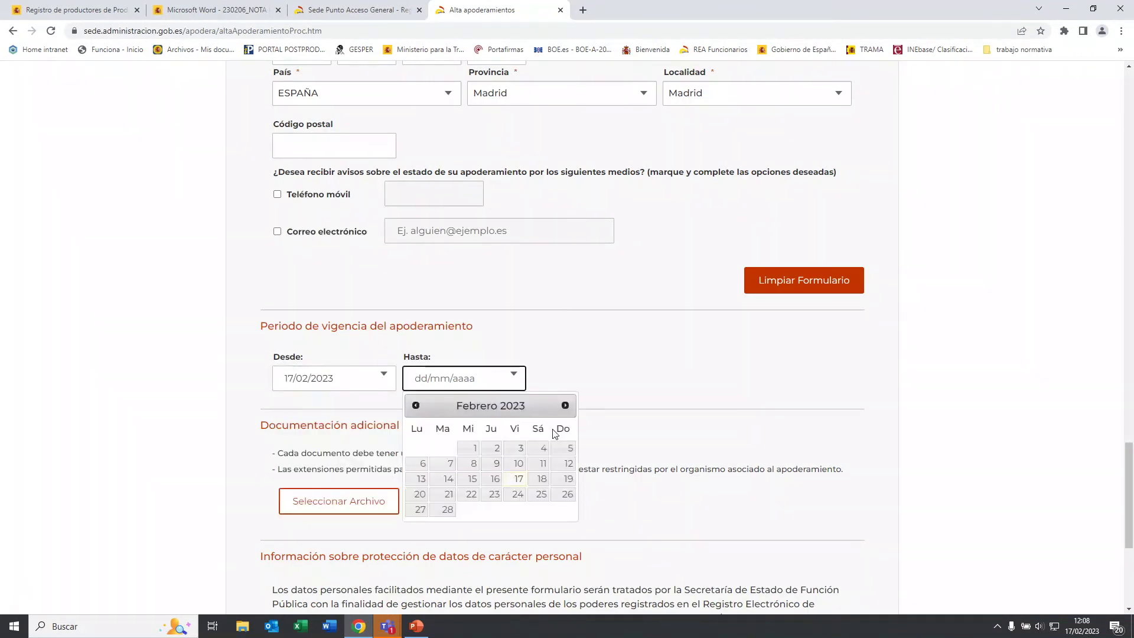
pyautogui.click(565, 405)
pyautogui.click(565, 405)
pyautogui.click(565, 405)
pyautogui.click(565, 405)
pyautogui.click(565, 405)
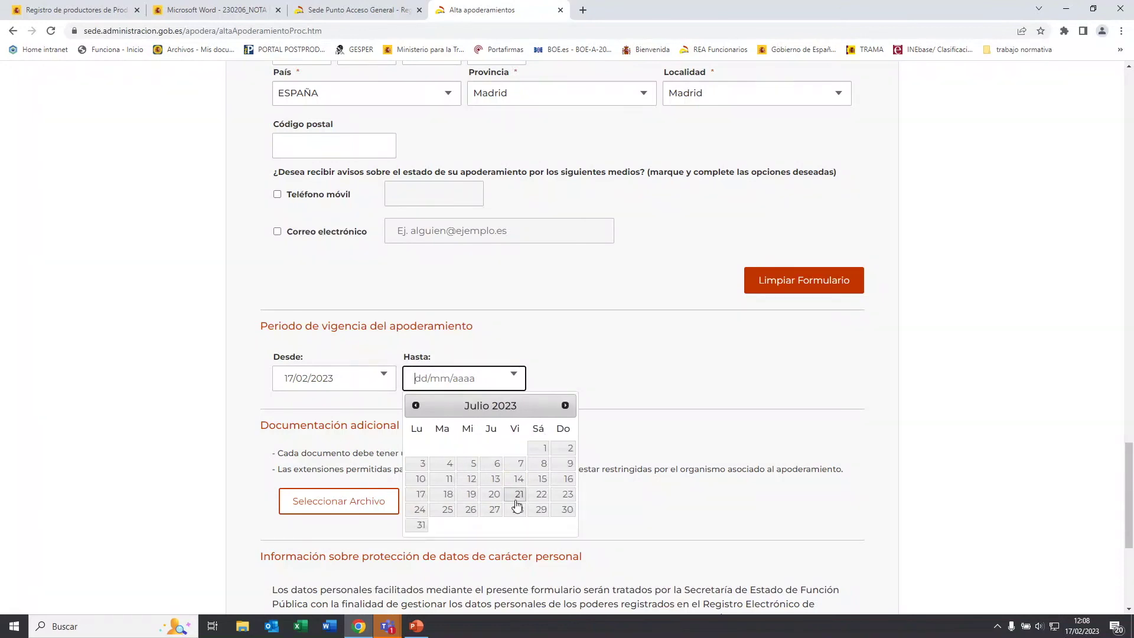
pyautogui.click(518, 494)
# Step: Submit the power of attorney for signing and registration without attaching documents, agreeing to continue with the signature
pyautogui.scroll(-2, 601, 453)
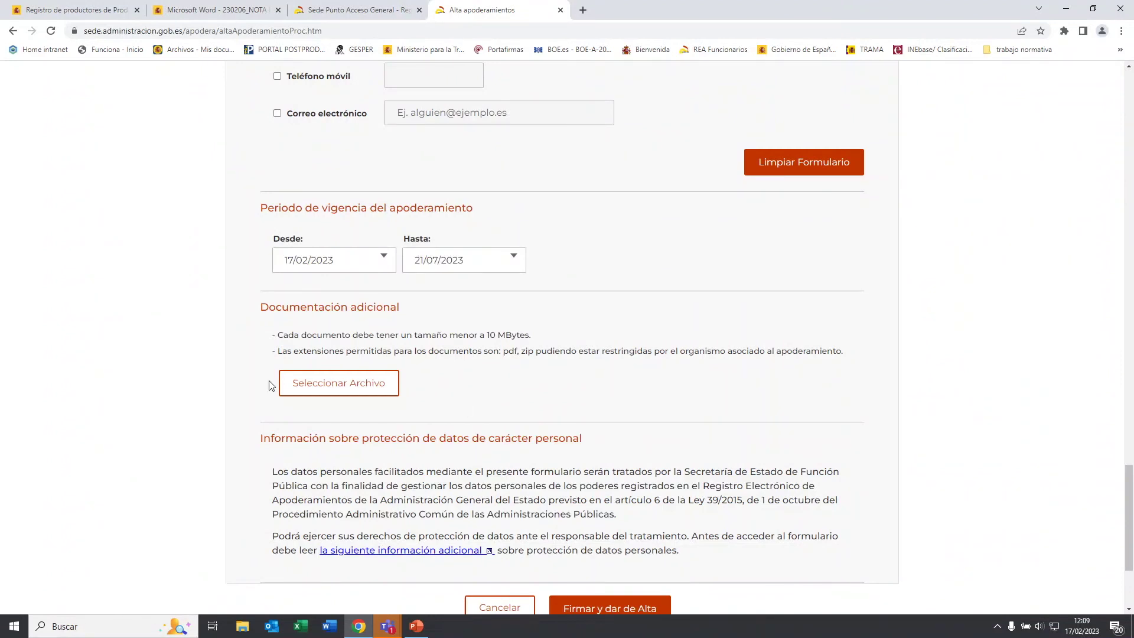
pyautogui.scroll(-2, 505, 378)
pyautogui.click(618, 490)
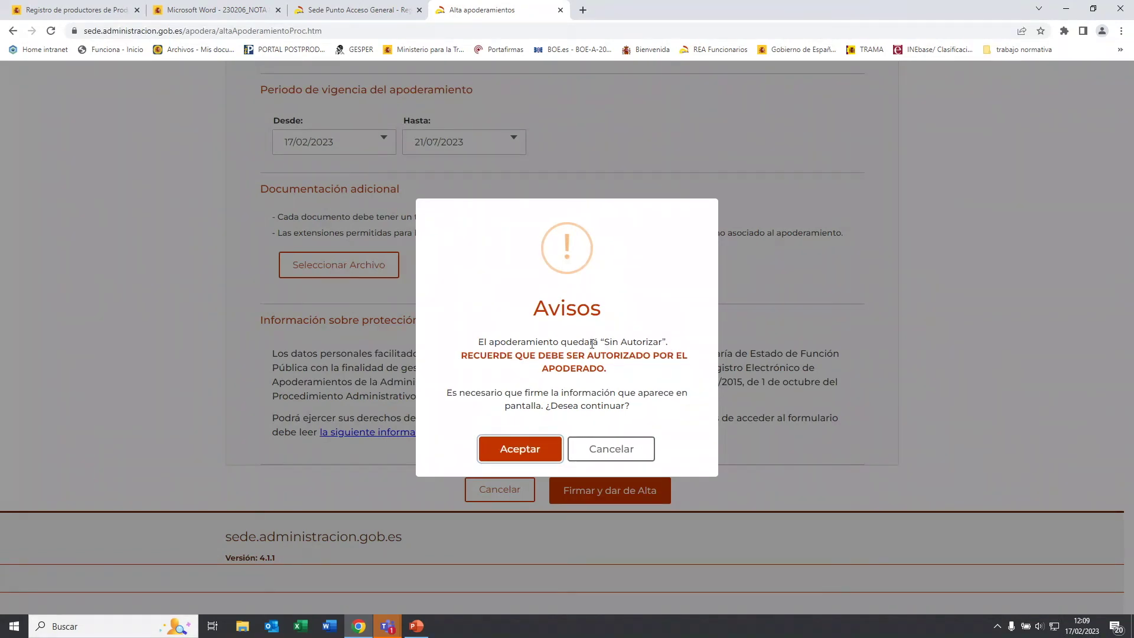
pyautogui.click(519, 452)
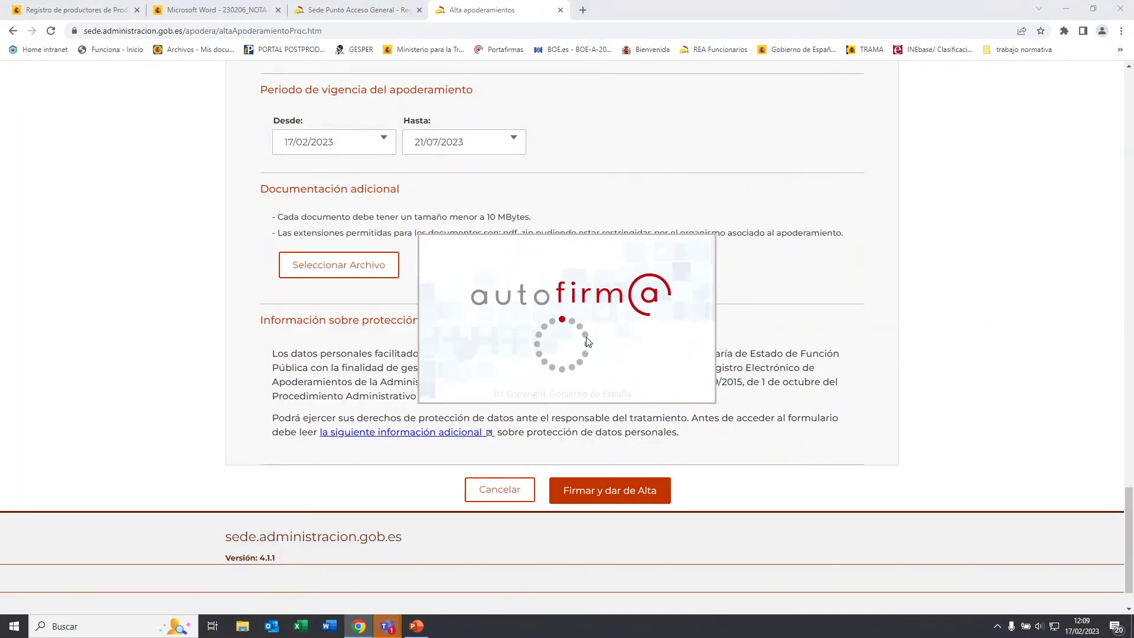
# Step: Sign the power of attorney in AutoFirma with the legal representative's certificate and acknowledge the signature confirmation
pyautogui.scroll(2, 533, 312)
pyautogui.scroll(12, 561, 343)
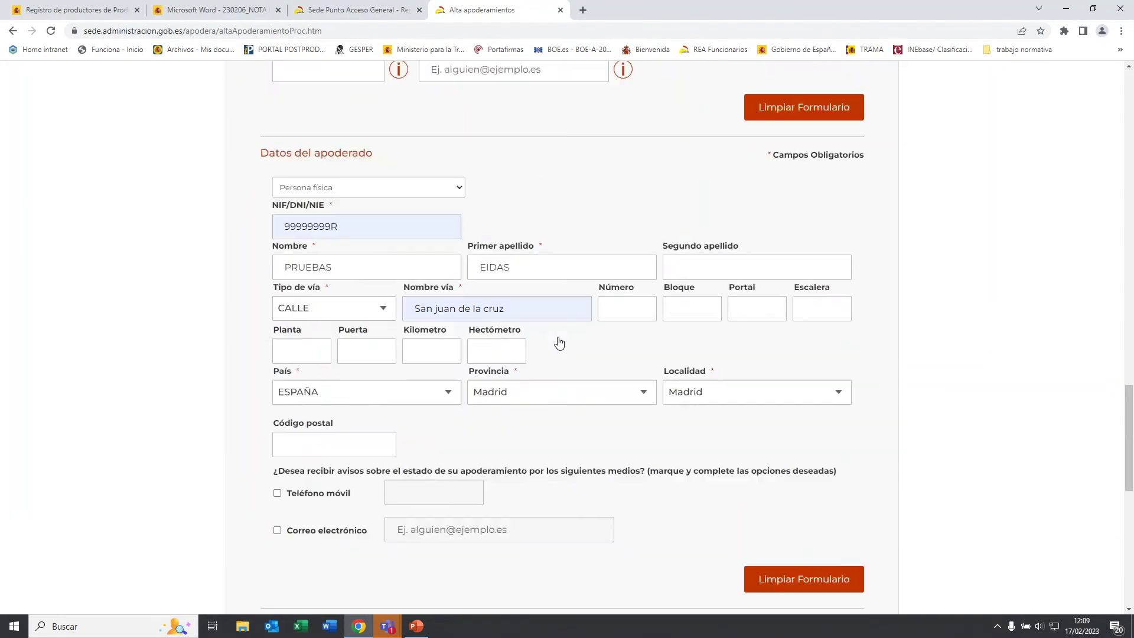
pyautogui.scroll(6, 559, 343)
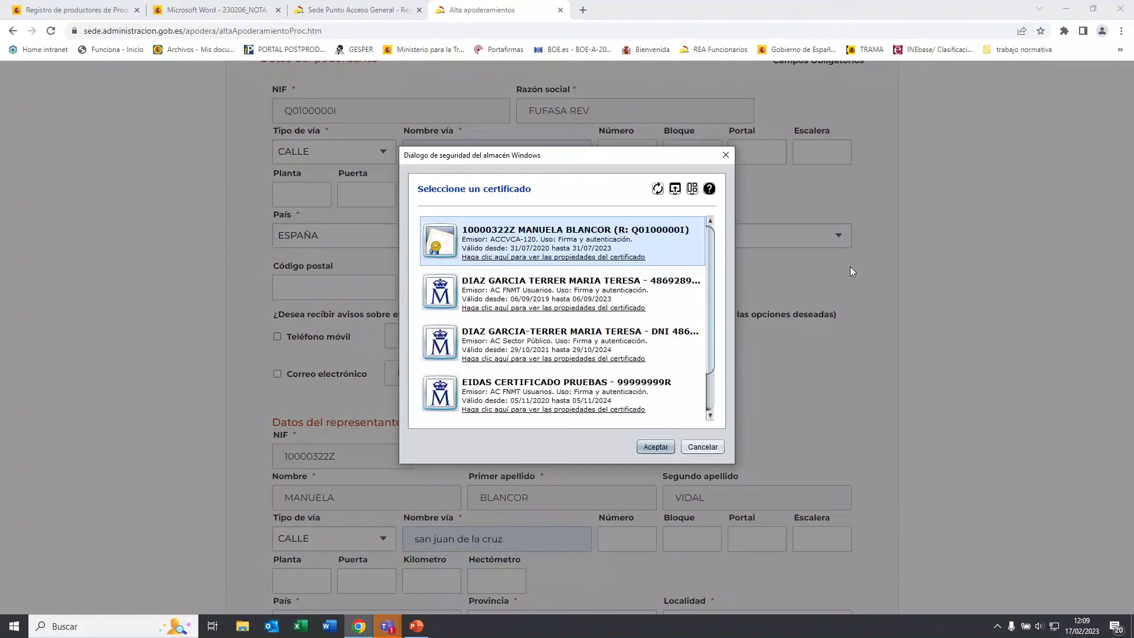
pyautogui.click(642, 451)
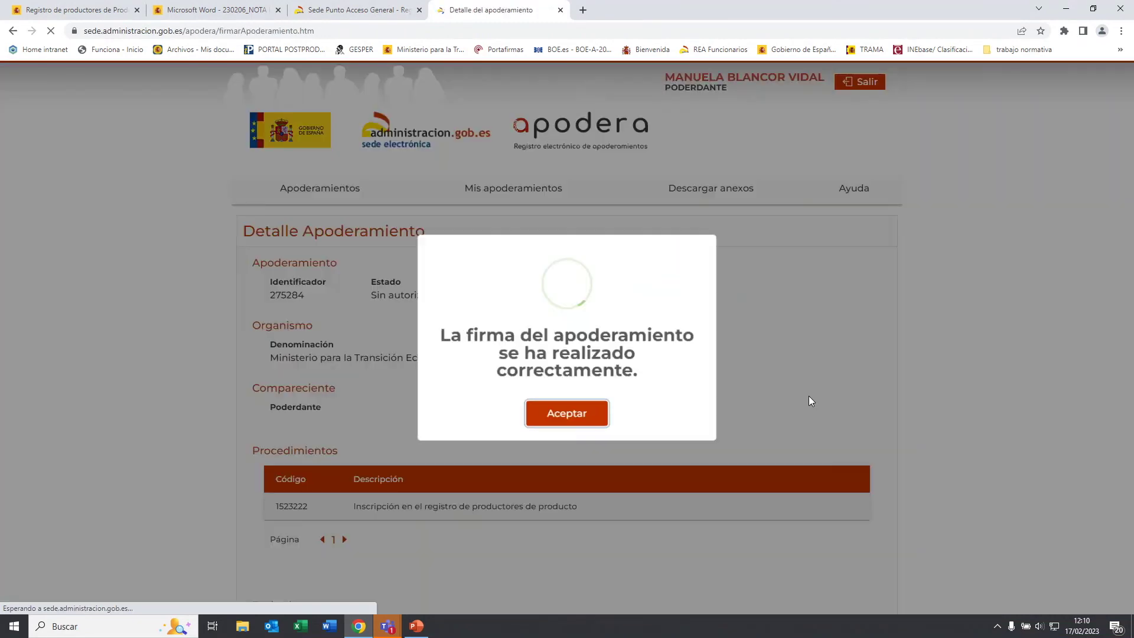
pyautogui.click(568, 420)
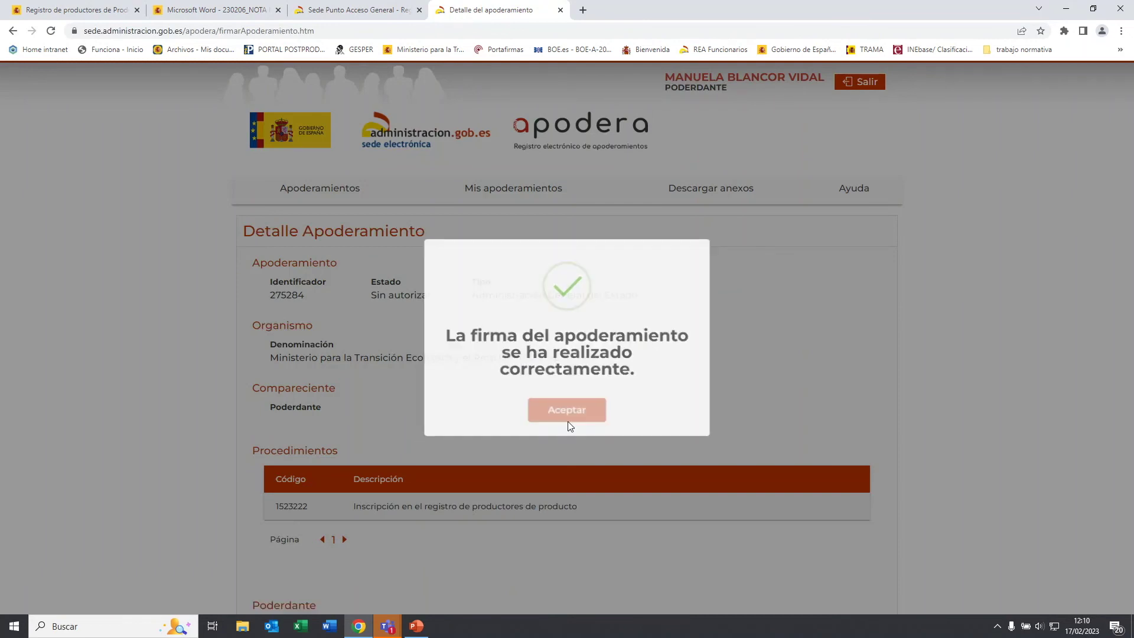
# Step: Review the registered power's details: procedure, grantor, representative, authorised person, validity period and the status of its registration receipt
pyautogui.scroll(-1, 353, 286)
pyautogui.scroll(-2, 401, 319)
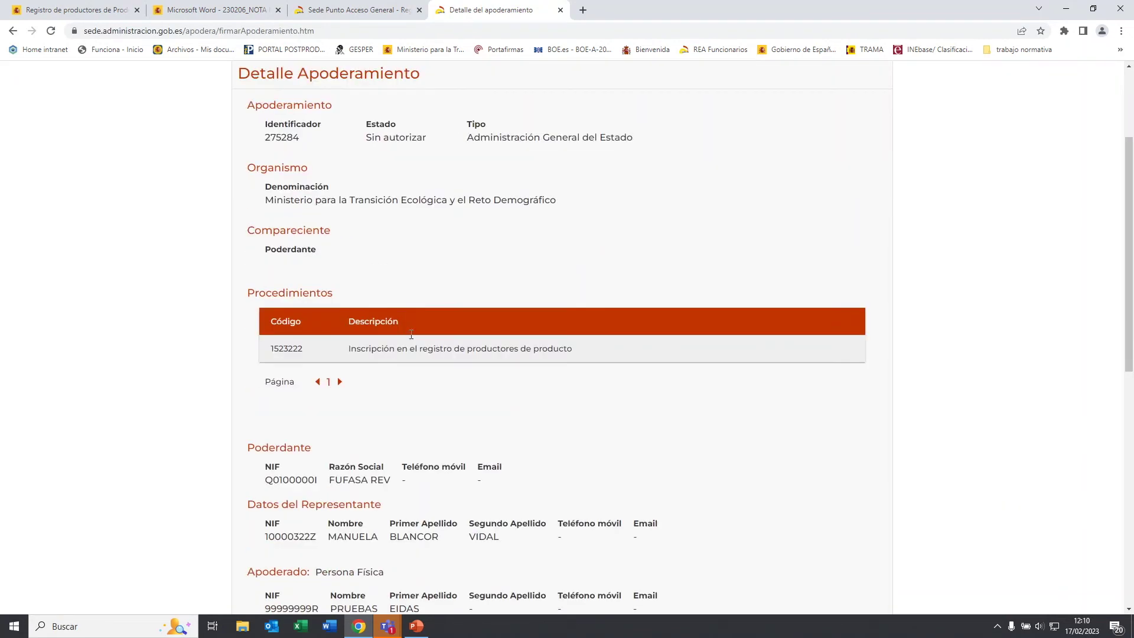
pyautogui.moveTo(350, 329); pyautogui.dragTo(445, 359)
pyautogui.scroll(-2, 291, 342)
pyautogui.moveTo(329, 342); pyautogui.dragTo(385, 343)
pyautogui.scroll(-2, 384, 344)
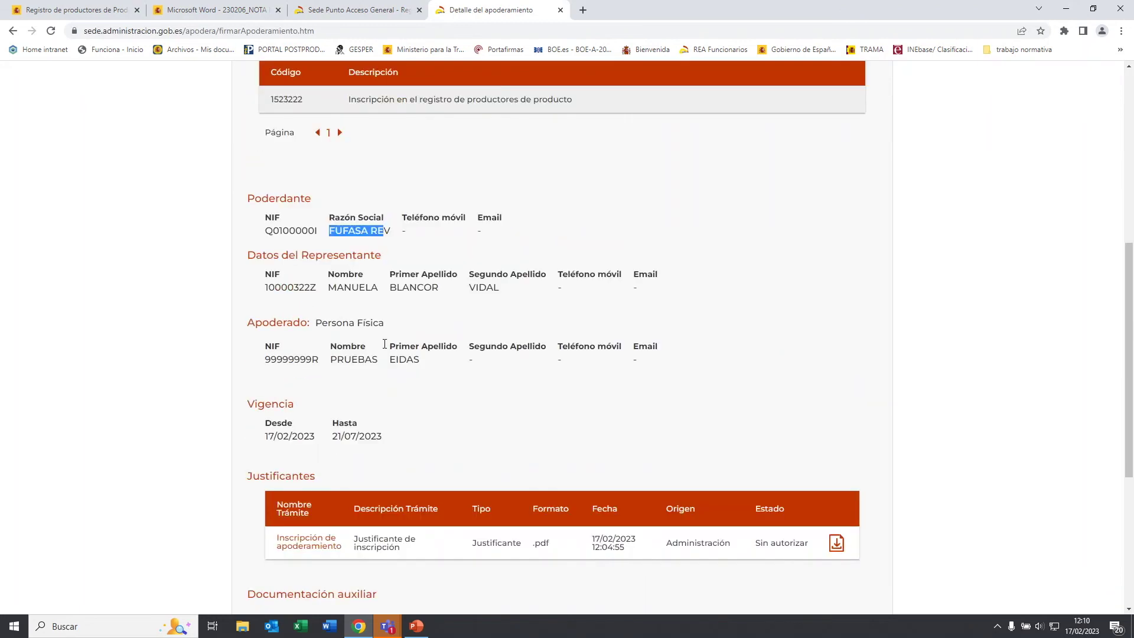
pyautogui.moveTo(266, 420); pyautogui.dragTo(381, 437)
pyautogui.scroll(-2, 381, 436)
pyautogui.click(239, 197)
pyautogui.moveTo(239, 197); pyautogui.dragTo(384, 199)
pyautogui.moveTo(264, 218); pyautogui.dragTo(421, 237)
pyautogui.click(442, 296)
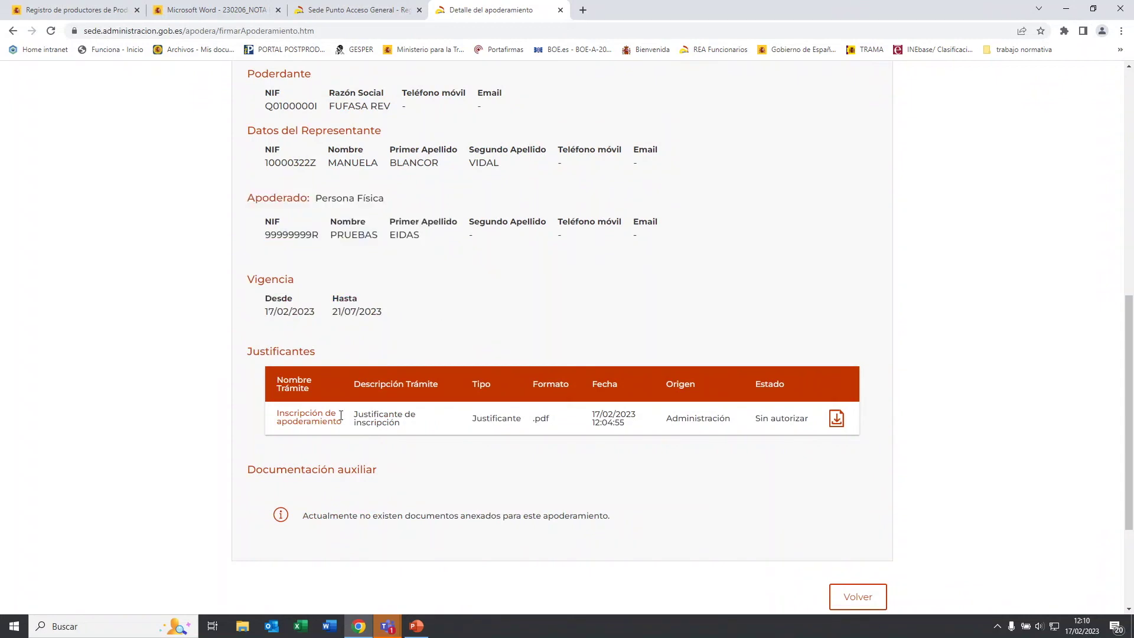
pyautogui.moveTo(811, 428); pyautogui.dragTo(758, 431)
pyautogui.scroll(10, 508, 336)
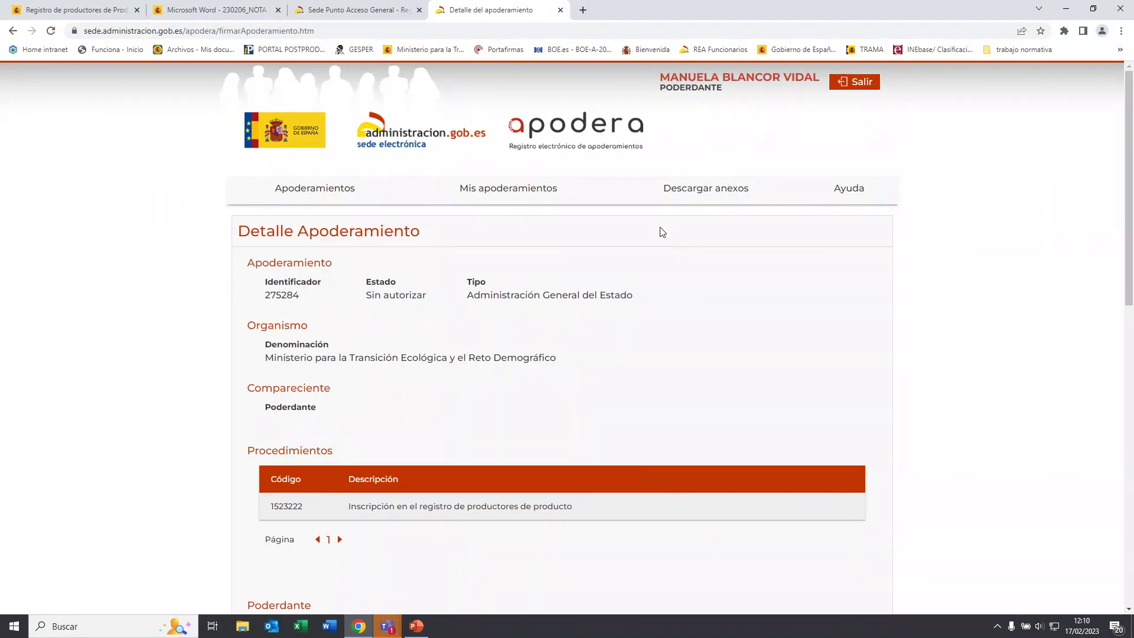
# Step: Stay logged in, open the Mis apoderamientos list and select the new Tipo C power to examine its status and available actions
pyautogui.click(851, 88)
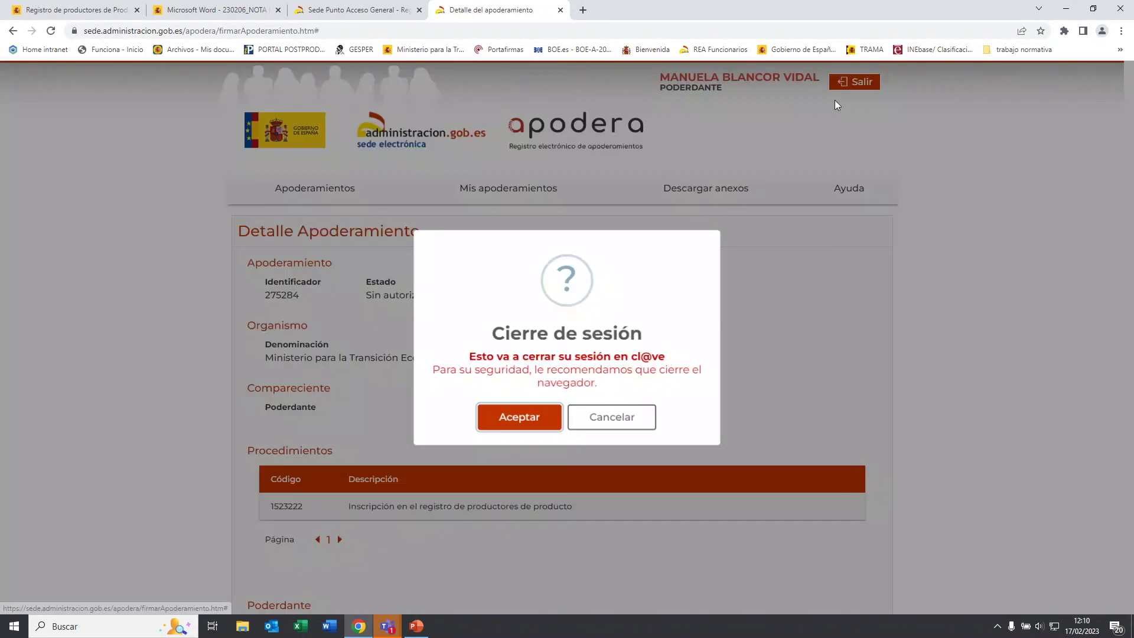
pyautogui.click(630, 415)
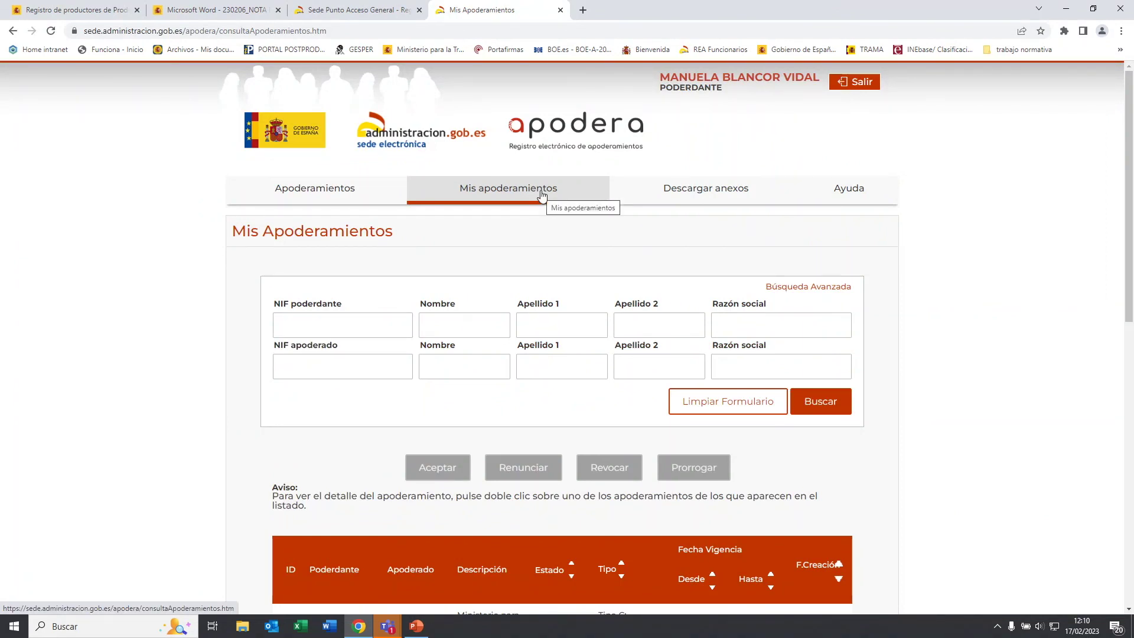
pyautogui.scroll(-4, 463, 410)
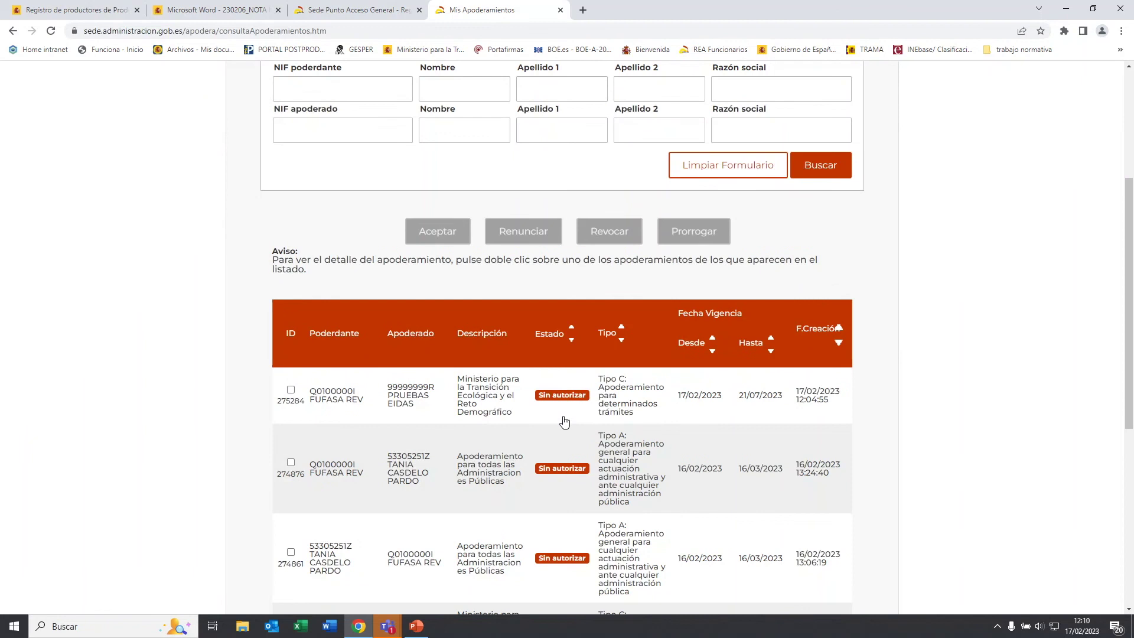
pyautogui.click(291, 390)
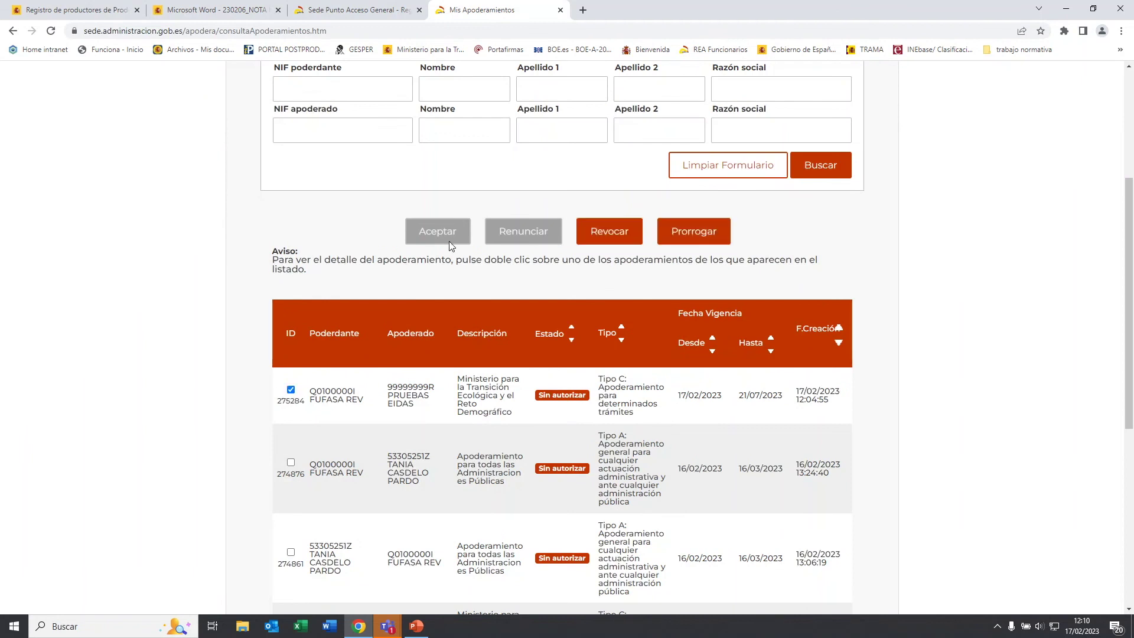
pyautogui.scroll(1, 449, 237)
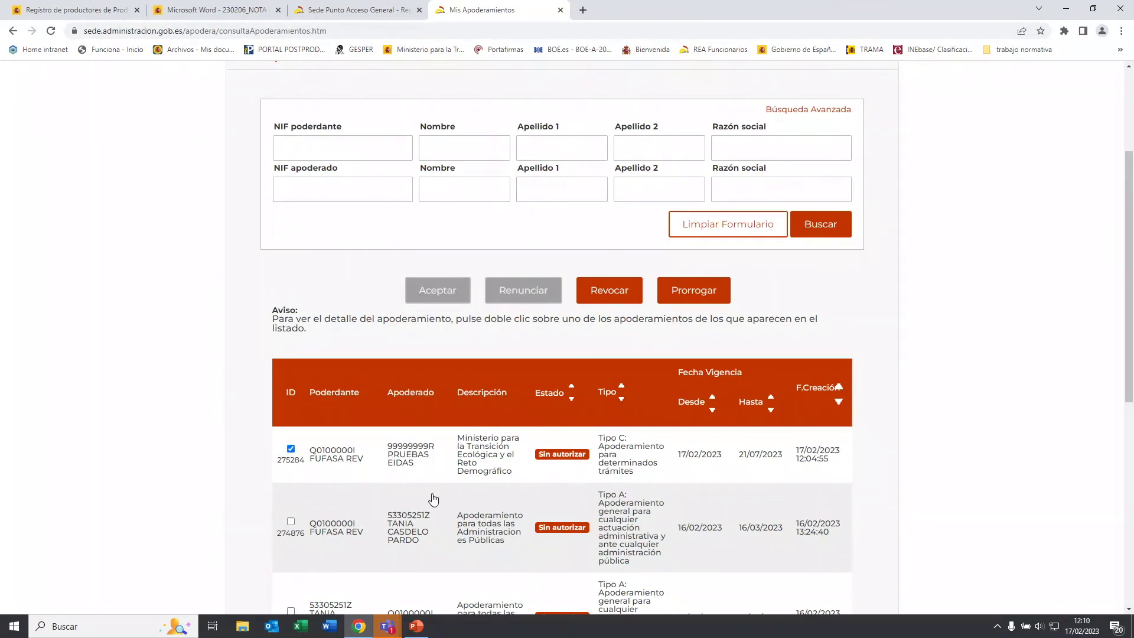
pyautogui.scroll(-1, 346, 396)
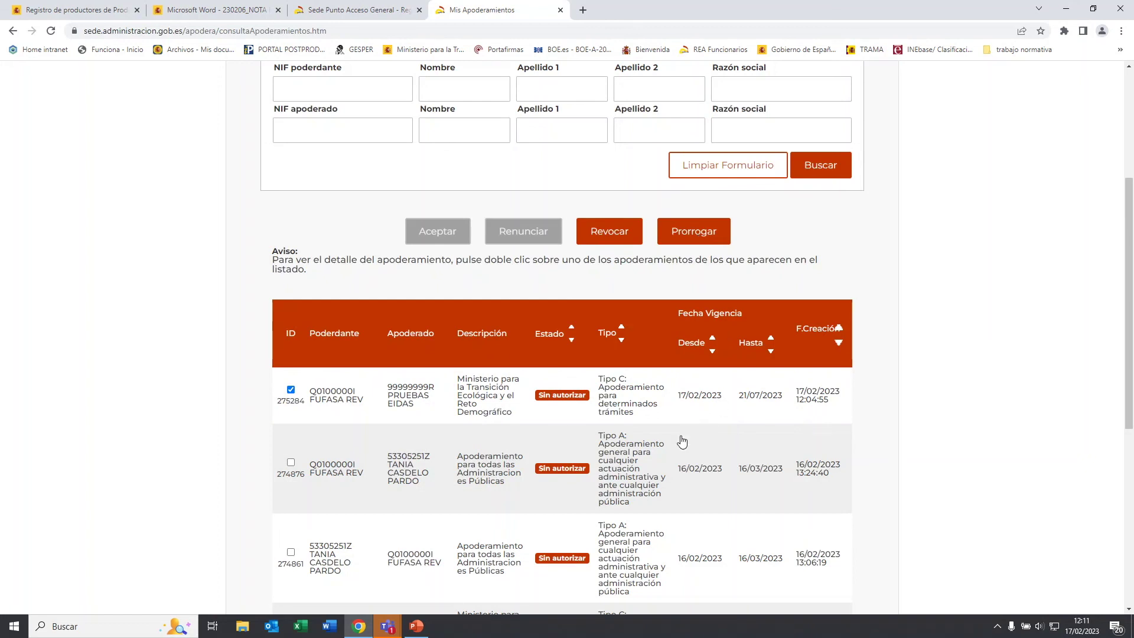
pyautogui.scroll(4, 629, 466)
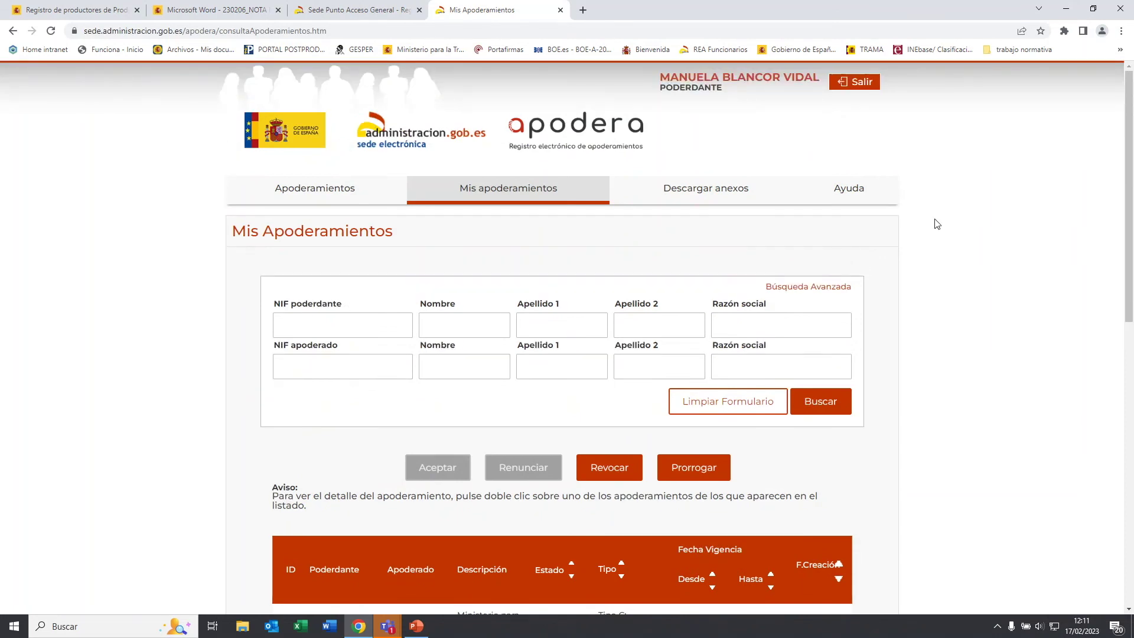
# Step: Switch to the PowerPoint presentation PRESENTACIÓN ECOVIDRIO.pptx
pyautogui.click(416, 626)
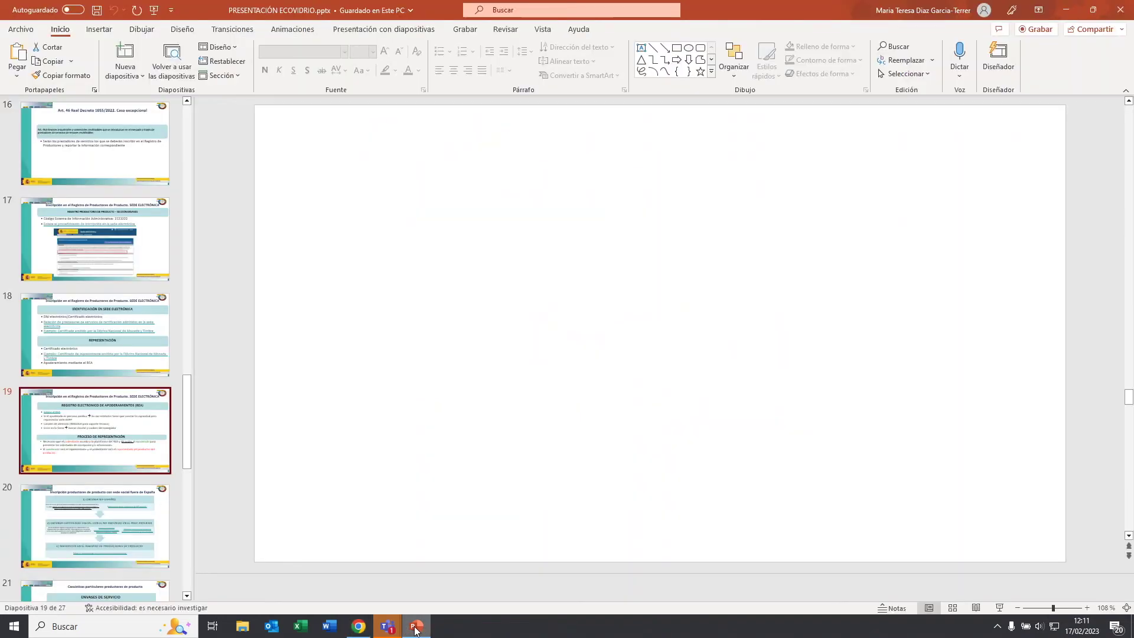